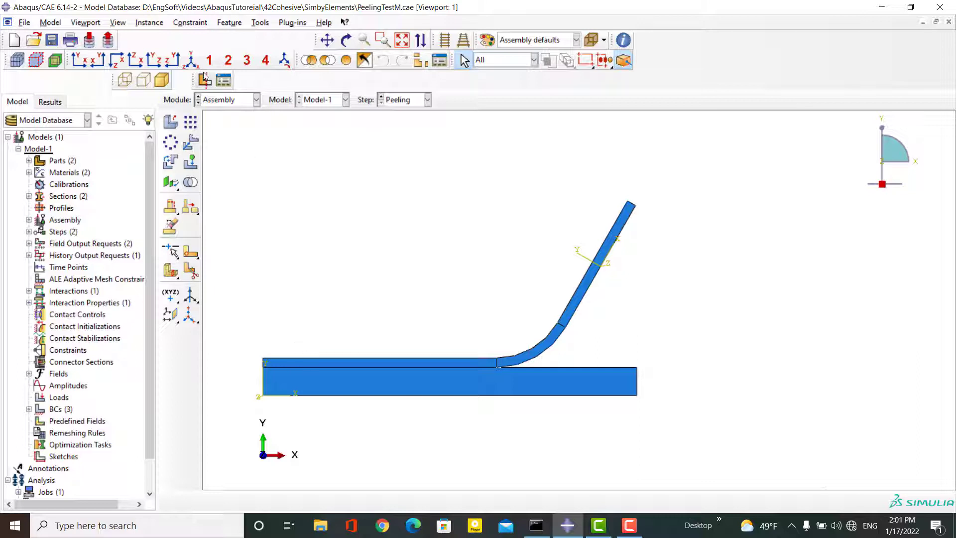
In the Part module, start a 2D planar deformable shell part named Cohesive with an approximate size of 20
{"action": "left_click", "coordinate": [223, 102]}
{"action": "left_click", "coordinate": [224, 113]}
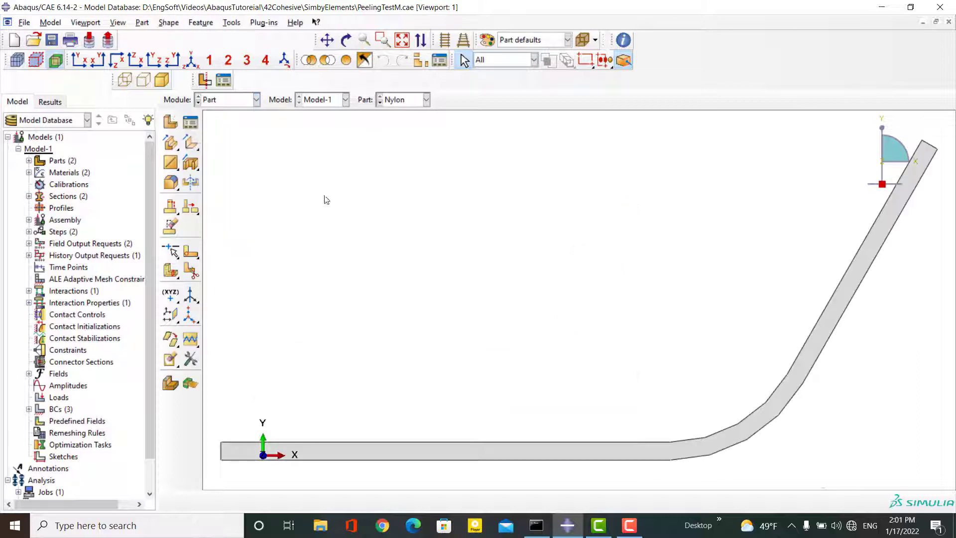
{"action": "left_click", "coordinate": [171, 123]}
{"action": "type", "text": "Cohesive"}
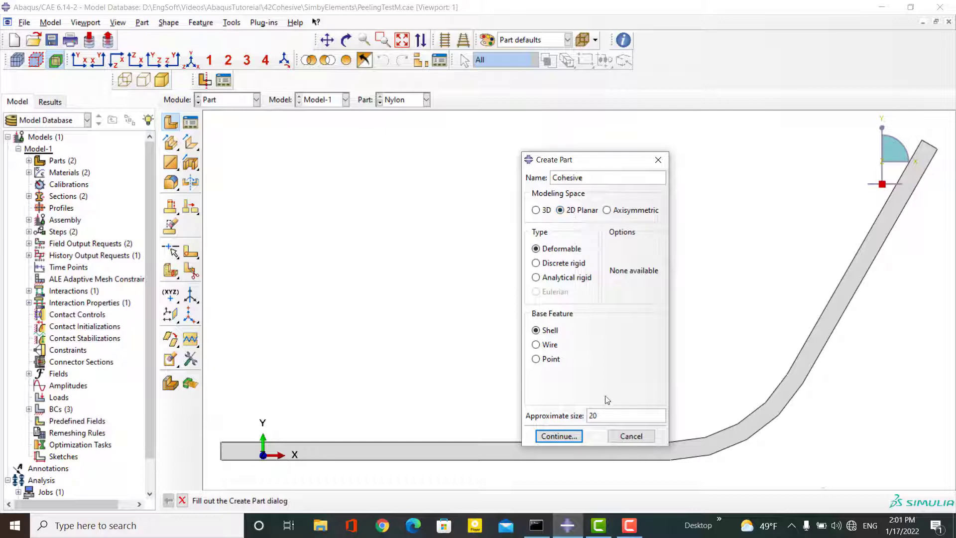
{"action": "left_click", "coordinate": [558, 437]}
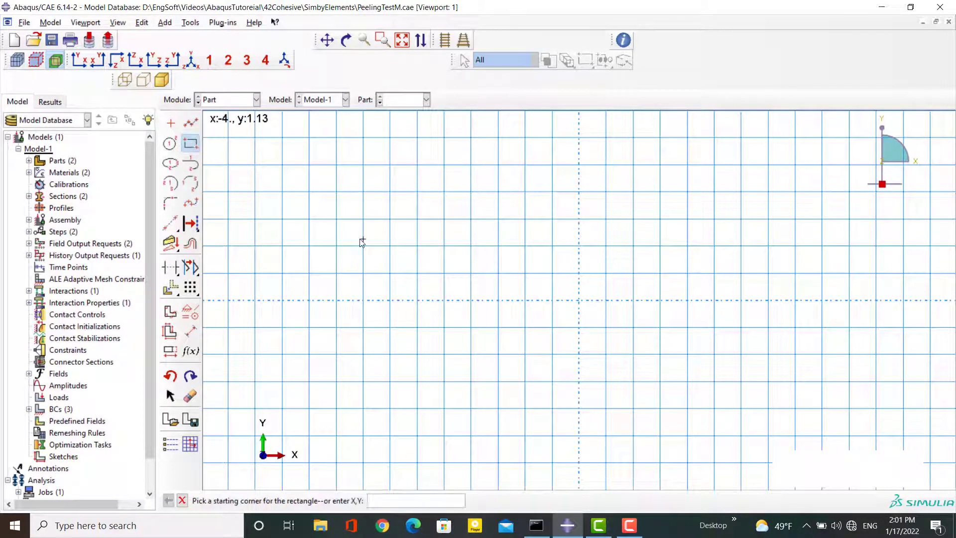
Sketch a rectangle with corners at 0,0 and 5,0.05 and finish the Cohesive part's section
{"action": "type", "text": "0,0"}
{"action": "key", "text": "Return"}
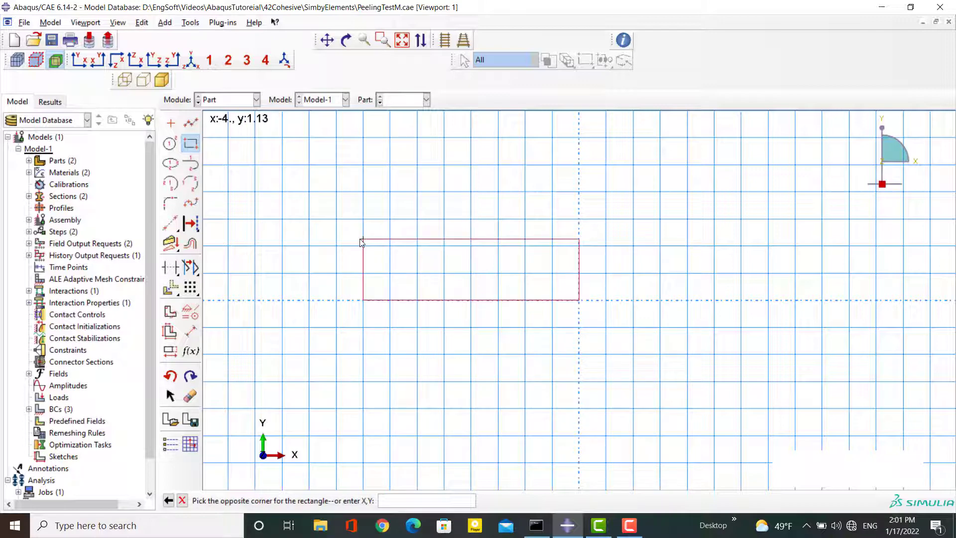
{"action": "type", "text": "5,0.0"}
{"action": "type", "text": "5"}
{"action": "key", "text": "Return"}
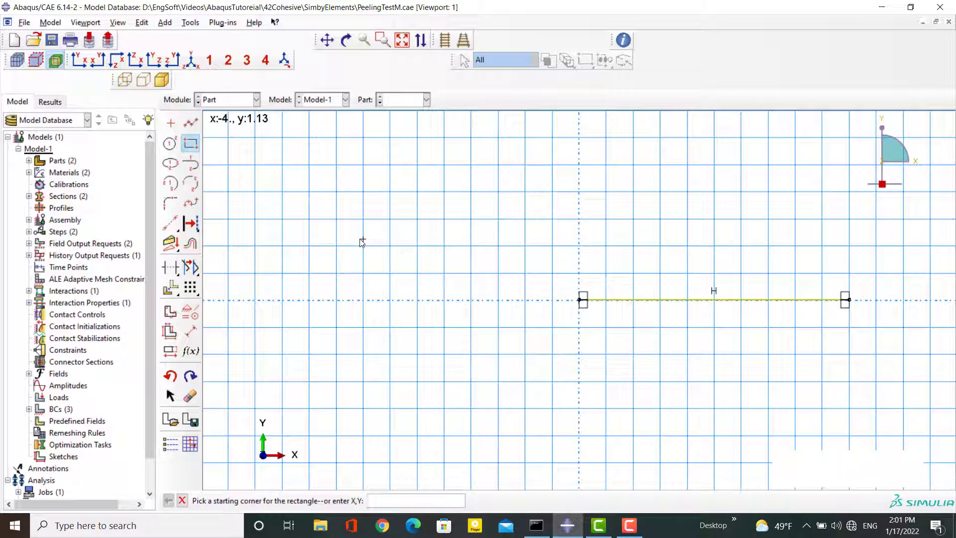
{"action": "left_click", "coordinate": [182, 500]}
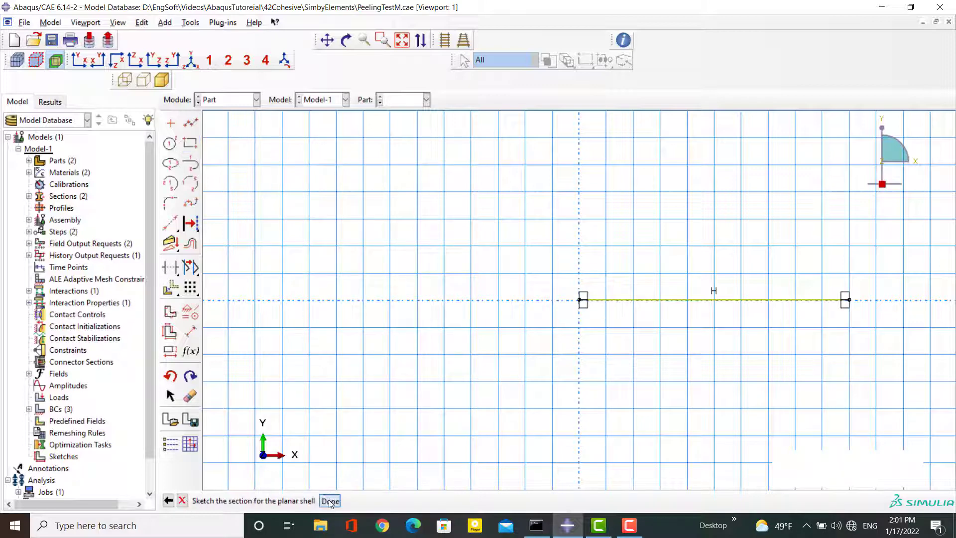
{"action": "left_click", "coordinate": [330, 501]}
In the Property module, create a material named Cohesive and give it elastic behavior
{"action": "left_click", "coordinate": [232, 101]}
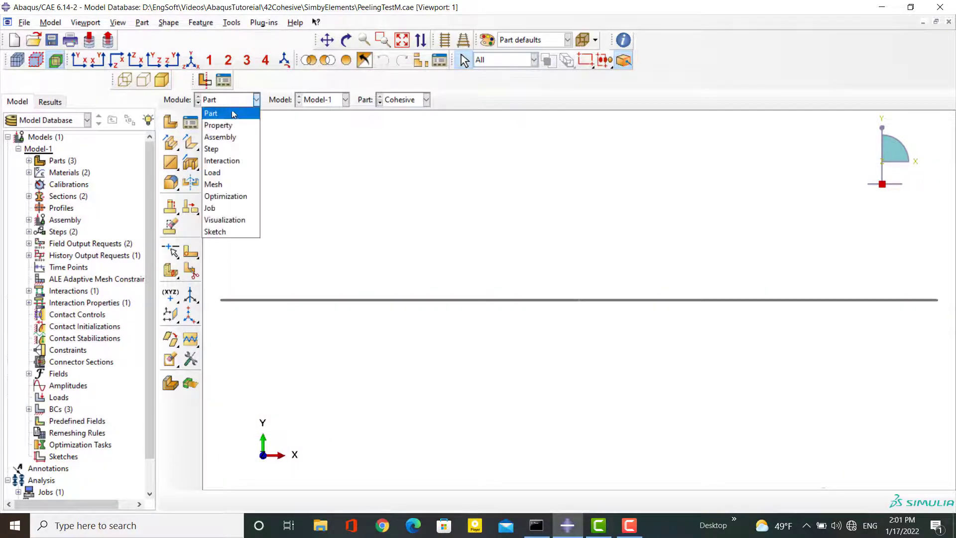
{"action": "left_click", "coordinate": [219, 125]}
{"action": "left_click", "coordinate": [174, 120]}
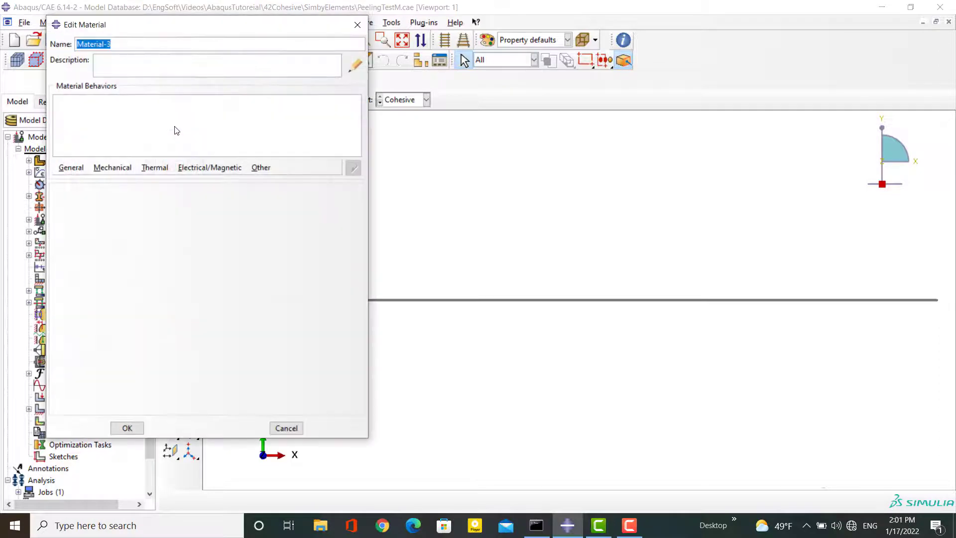
{"action": "type", "text": "Cohesive"}
{"action": "left_click", "coordinate": [112, 168]}
{"action": "mouse_move", "coordinate": [195, 180]}
{"action": "left_click", "coordinate": [275, 182]}
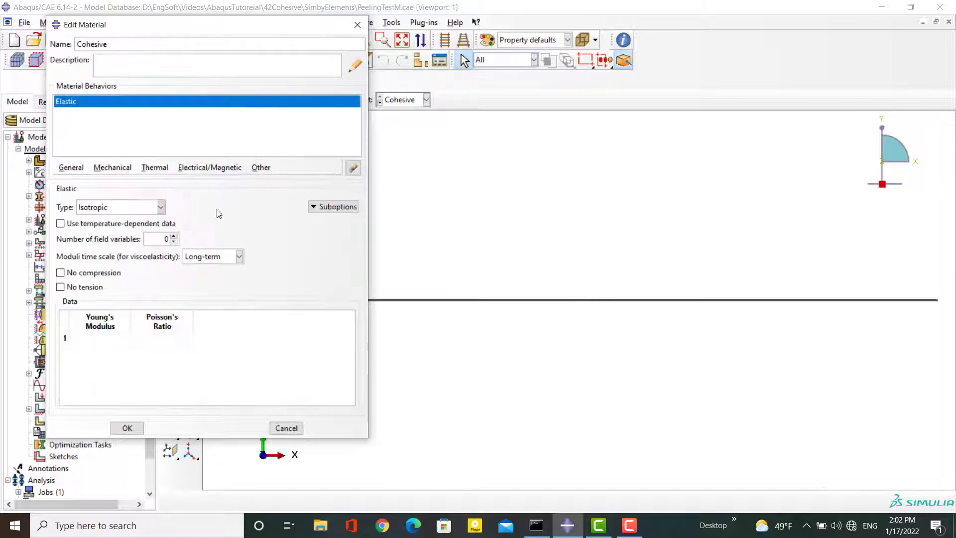
Set the elastic type to Traction and enter 5000 for each of E/Enn, G1/Ess and G2/Ett
{"action": "left_click", "coordinate": [124, 208]}
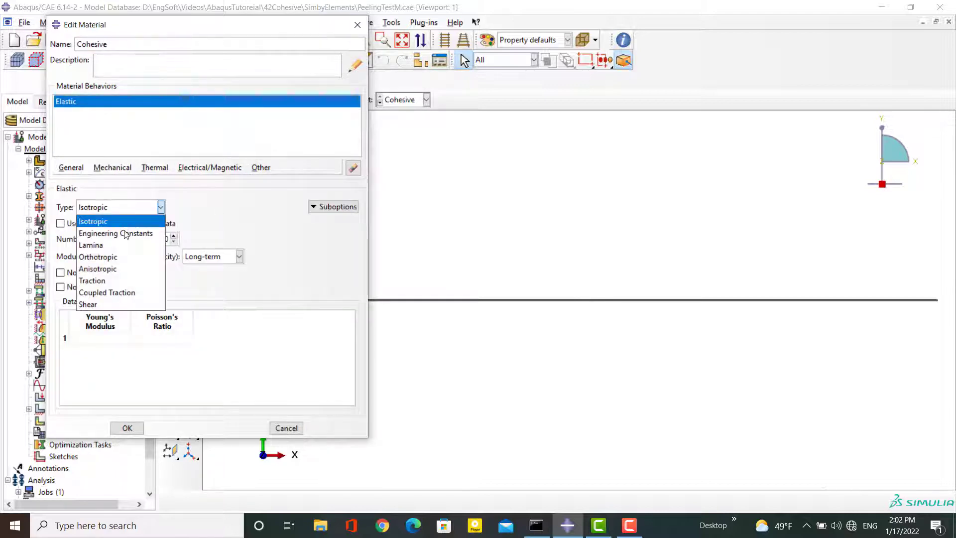
{"action": "left_click", "coordinate": [130, 280]}
{"action": "left_click", "coordinate": [109, 332]}
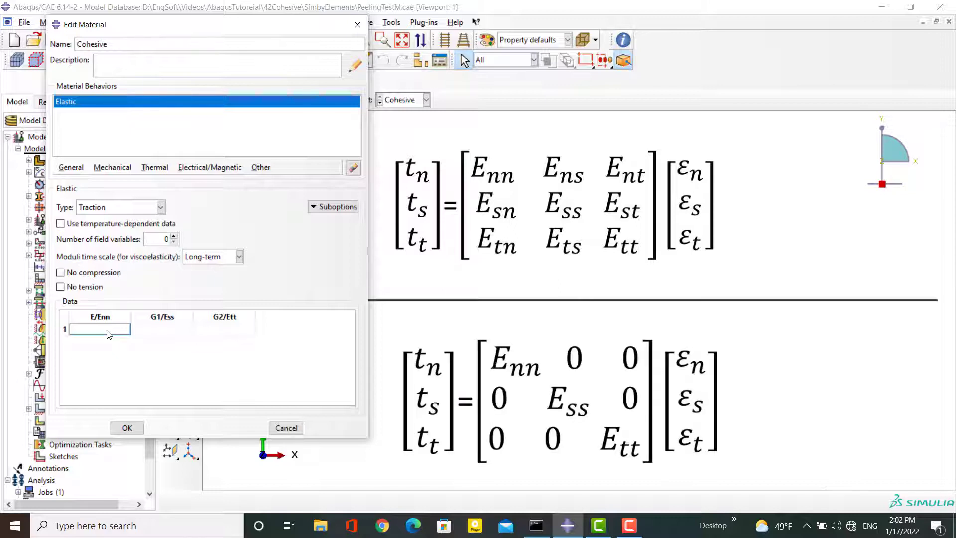
{"action": "type", "text": "5000"}
{"action": "key", "text": "Tab"}
{"action": "type", "text": "5000"}
{"action": "key", "text": "Tab"}
{"action": "type", "text": "500"}
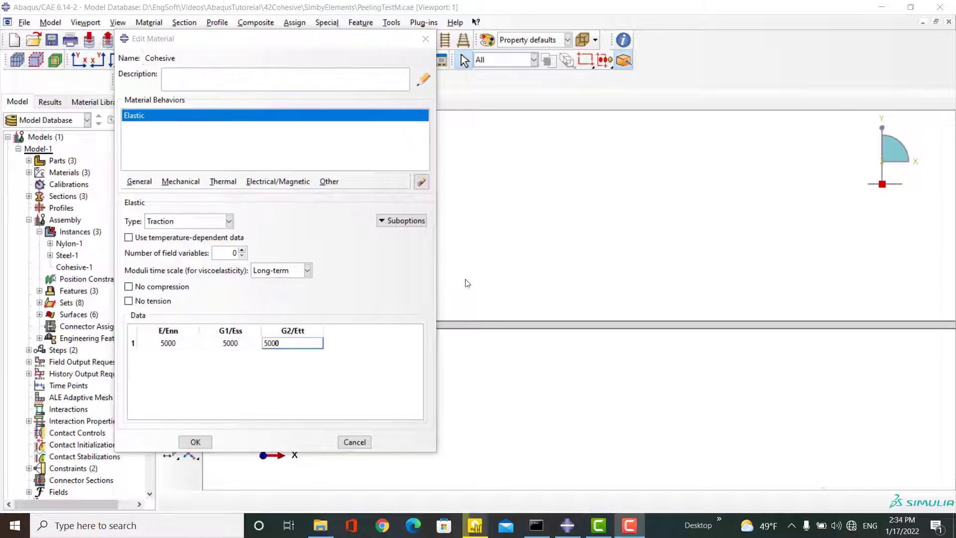
Add Maxs Damage to the material with nominal stresses of 10 normal-only, 5.8 first direction and 5.8 second direction
{"action": "left_click", "coordinate": [181, 181]}
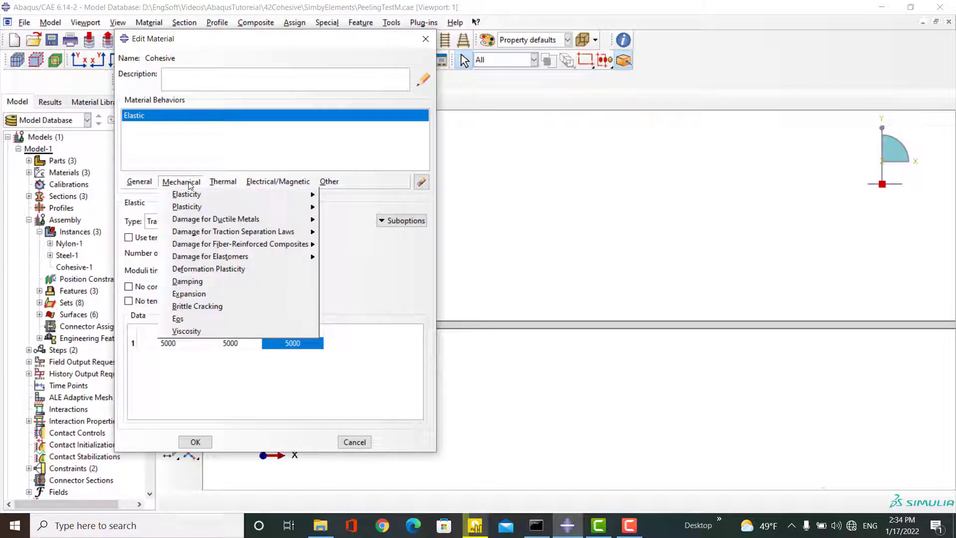
{"action": "mouse_move", "coordinate": [252, 232]}
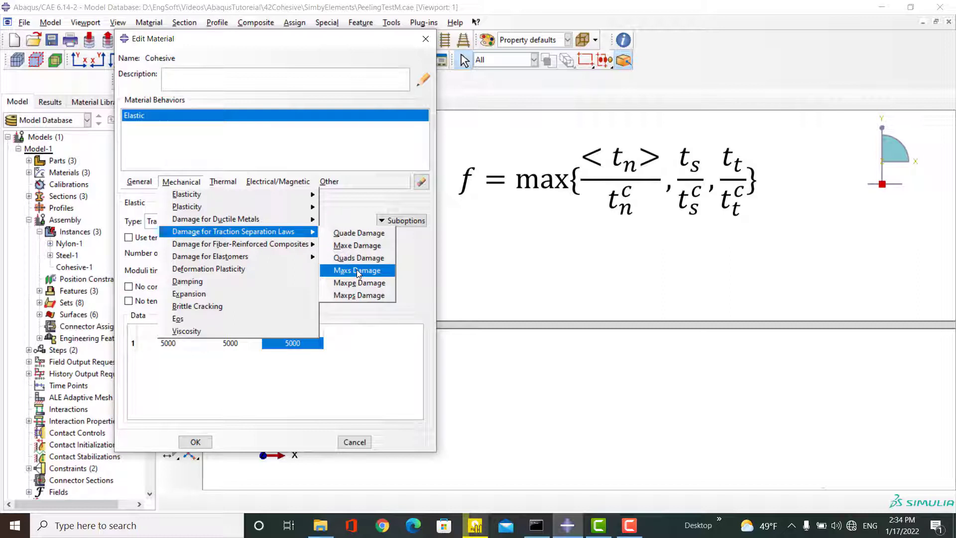
{"action": "left_click", "coordinate": [358, 270]}
{"action": "left_click", "coordinate": [167, 338]}
{"action": "type", "text": "10"}
{"action": "key", "text": "Tab"}
{"action": "type", "text": "5.8"}
{"action": "key", "text": "Tab"}
{"action": "type", "text": "5.8"}
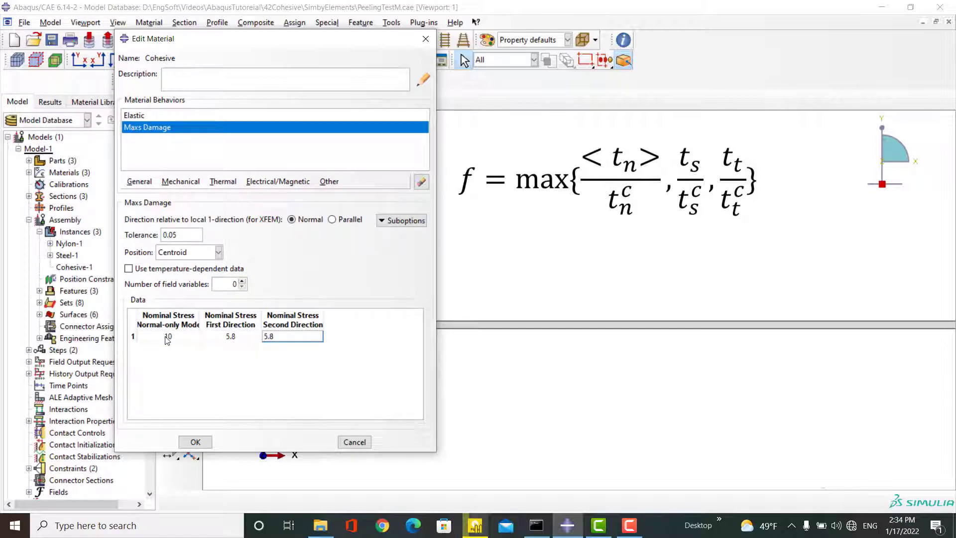
{"action": "left_click", "coordinate": [175, 235]}
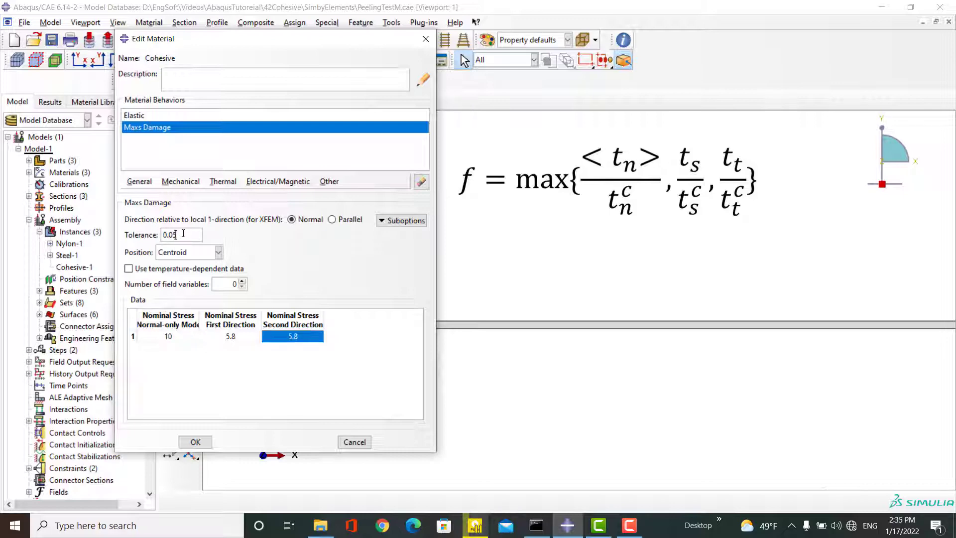
{"action": "left_click_drag", "start_coordinate": [185, 232], "coordinate": [159, 231]}
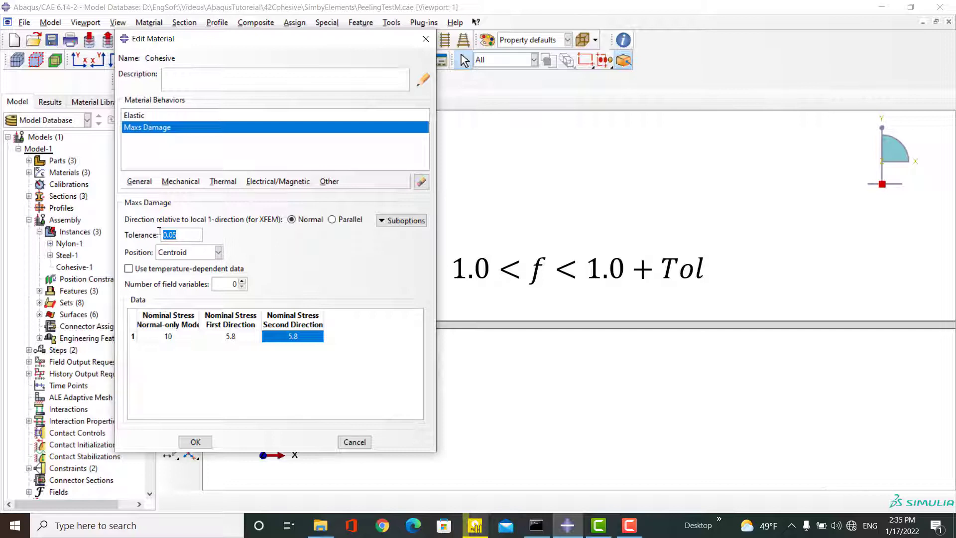
{"action": "left_click", "coordinate": [201, 254]}
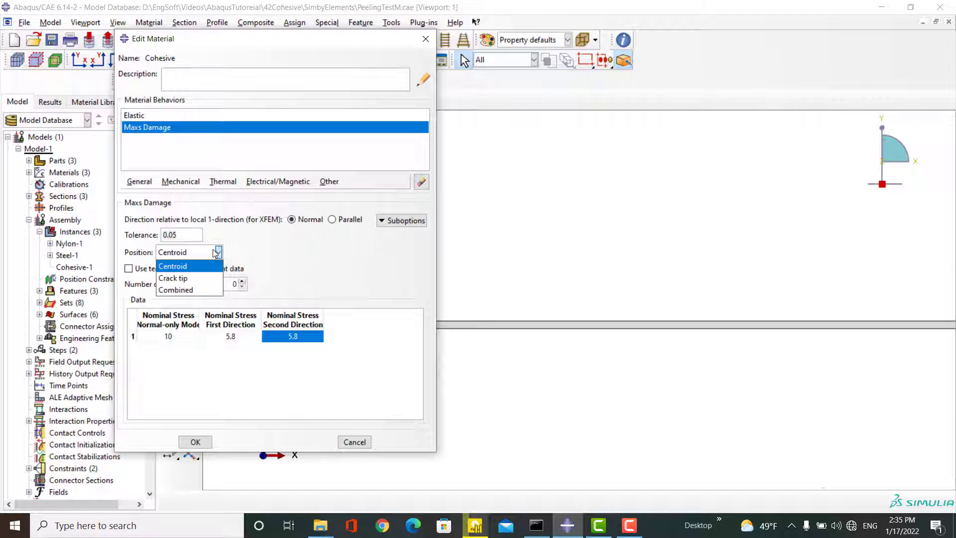
{"action": "left_click", "coordinate": [275, 250]}
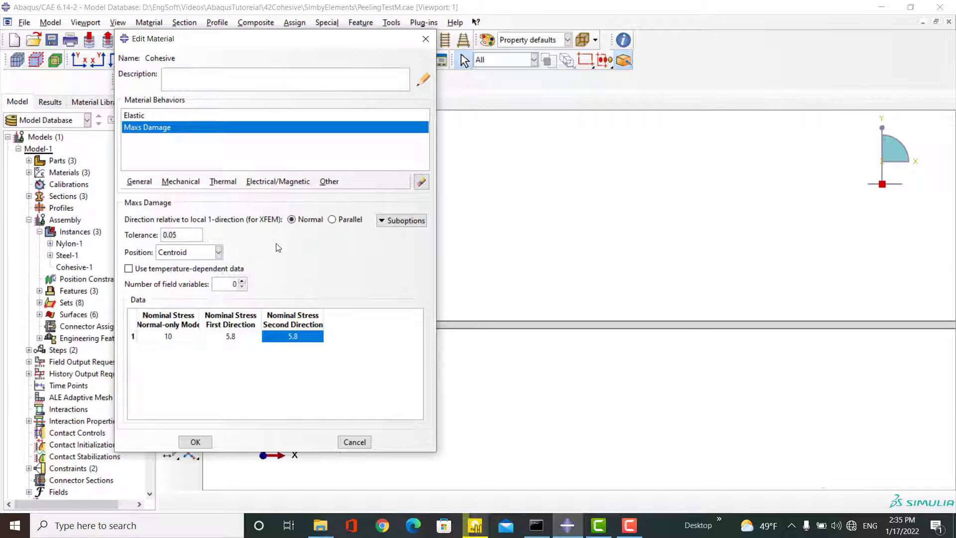
Add energy-based Damage Evolution with linear softening, mode-independent behavior and a fracture energy of 2.73
{"action": "left_click", "coordinate": [384, 224]}
{"action": "left_click", "coordinate": [421, 234]}
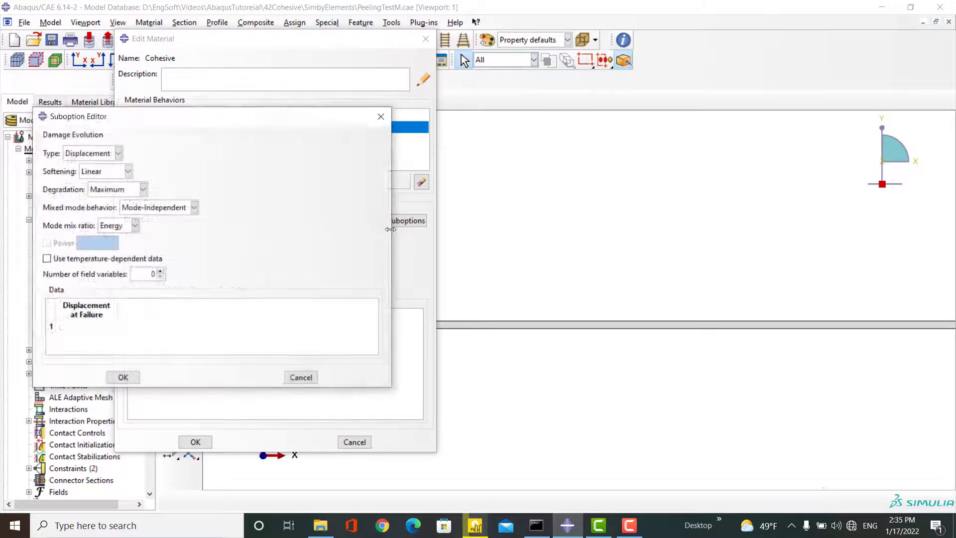
{"action": "left_click", "coordinate": [118, 153]}
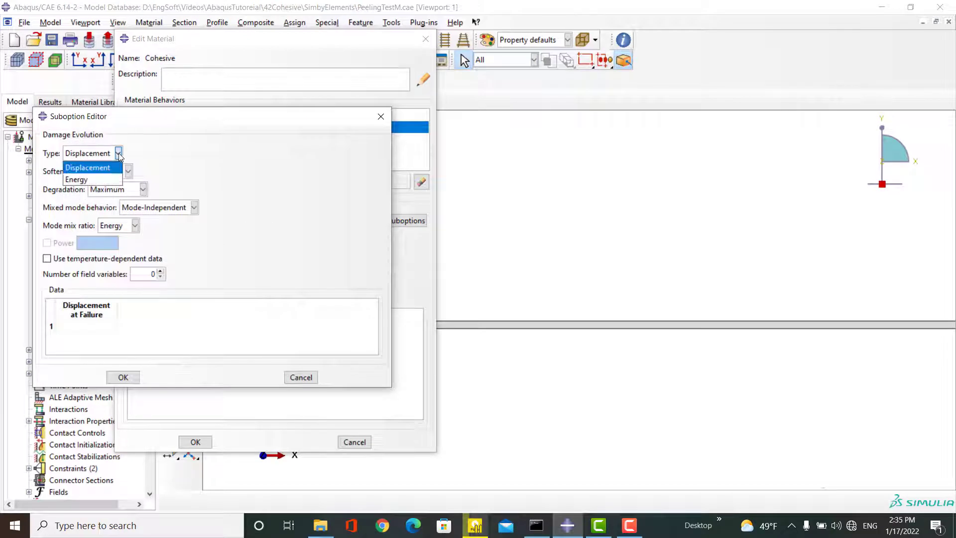
{"action": "left_click", "coordinate": [118, 179]}
{"action": "left_click", "coordinate": [174, 208]}
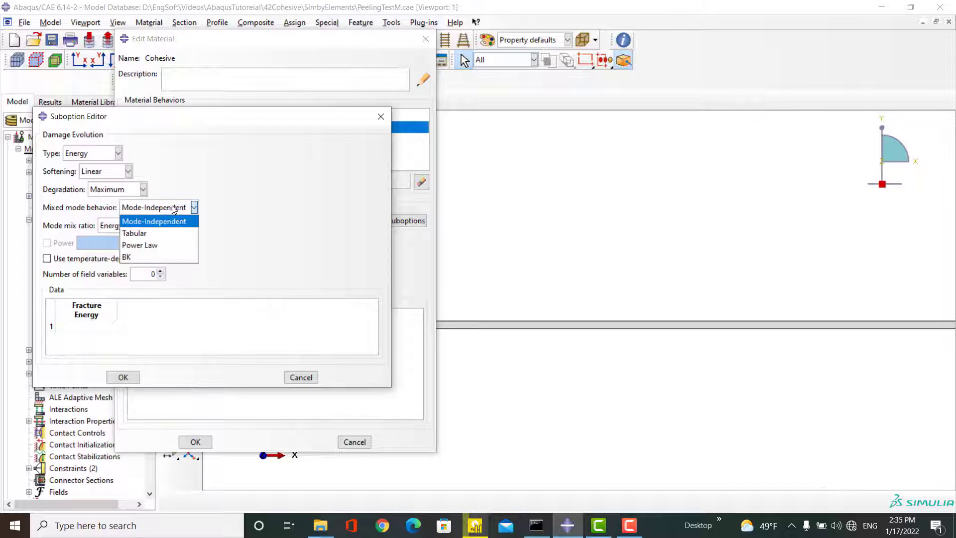
{"action": "left_click", "coordinate": [245, 213]}
{"action": "left_click", "coordinate": [99, 326]}
{"action": "type", "text": "2.73"}
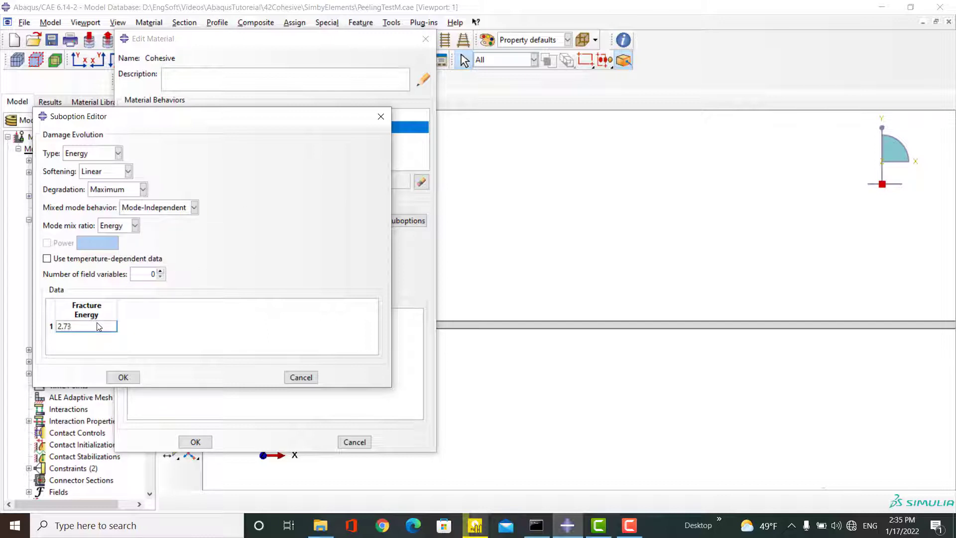
{"action": "left_click", "coordinate": [123, 377]}
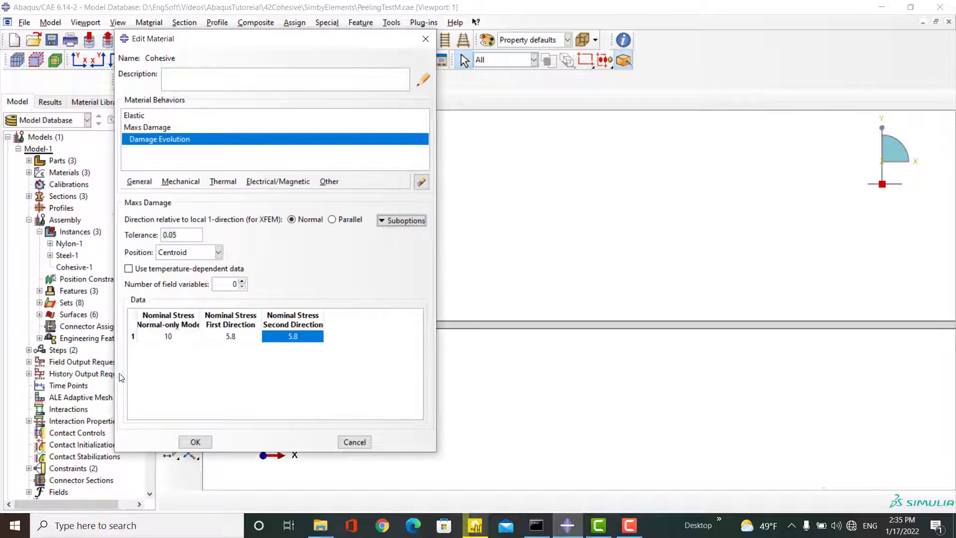
Add Damage Stabilization Cohesive with a viscosity coefficient of 0.0001 and save the Cohesive material
{"action": "left_click", "coordinate": [389, 222]}
{"action": "left_click", "coordinate": [441, 247]}
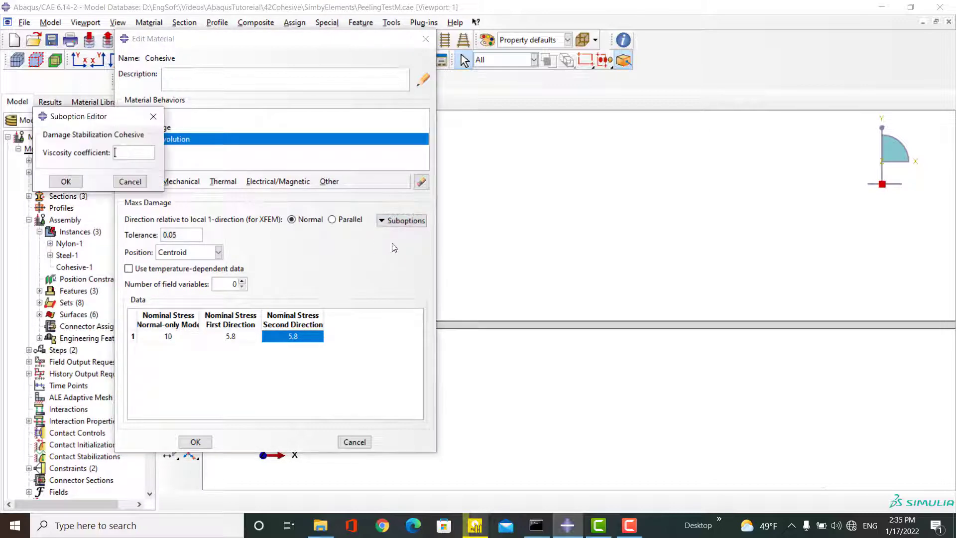
{"action": "type", "text": "0.0001"}
{"action": "left_click", "coordinate": [69, 182]}
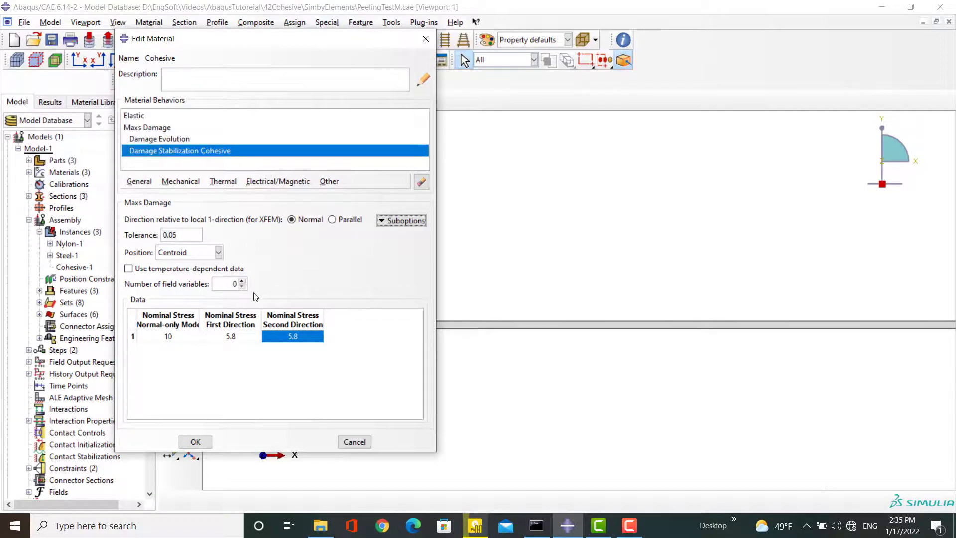
{"action": "left_click", "coordinate": [194, 442]}
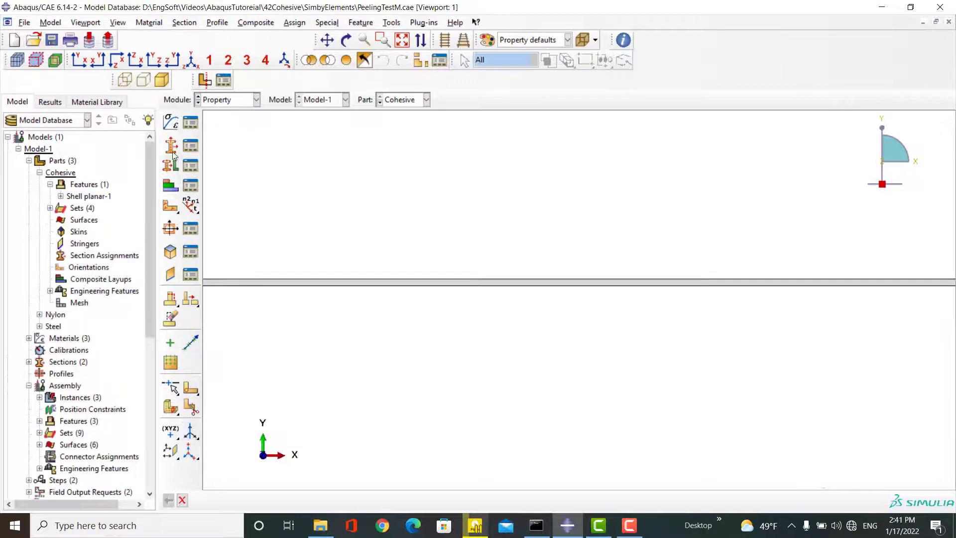
Create a section named Cohesive using category Other and type Cohesive
{"action": "left_click", "coordinate": [171, 147]}
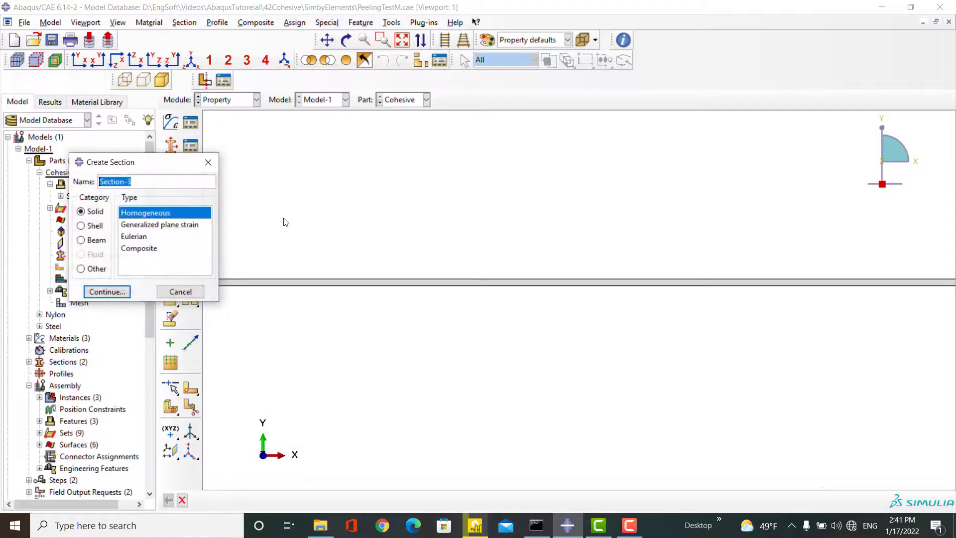
{"action": "type", "text": "Cohesive"}
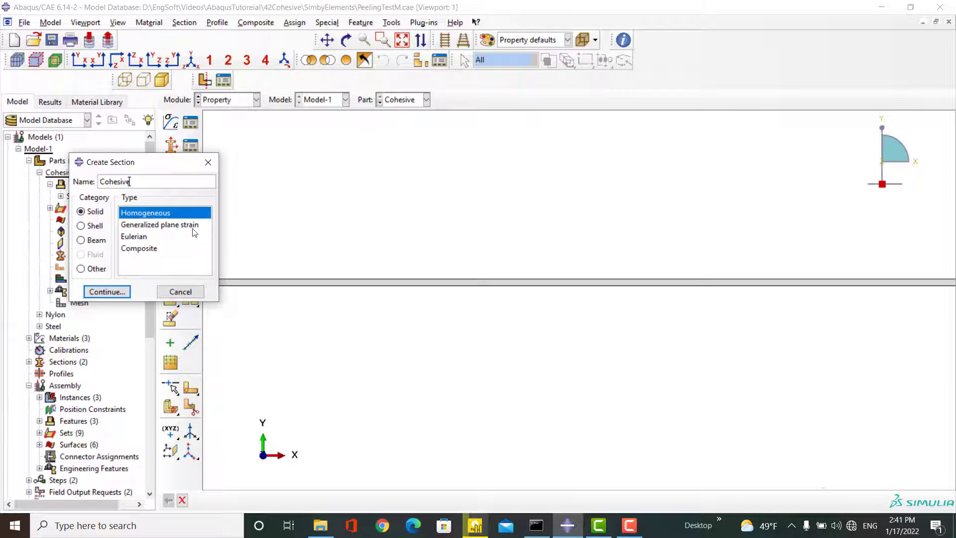
{"action": "left_click", "coordinate": [97, 269]}
{"action": "left_click", "coordinate": [134, 225]}
{"action": "left_click", "coordinate": [118, 294]}
Assign the Cohesive material to the section and set its response to Traction Separation
{"action": "left_click", "coordinate": [92, 119]}
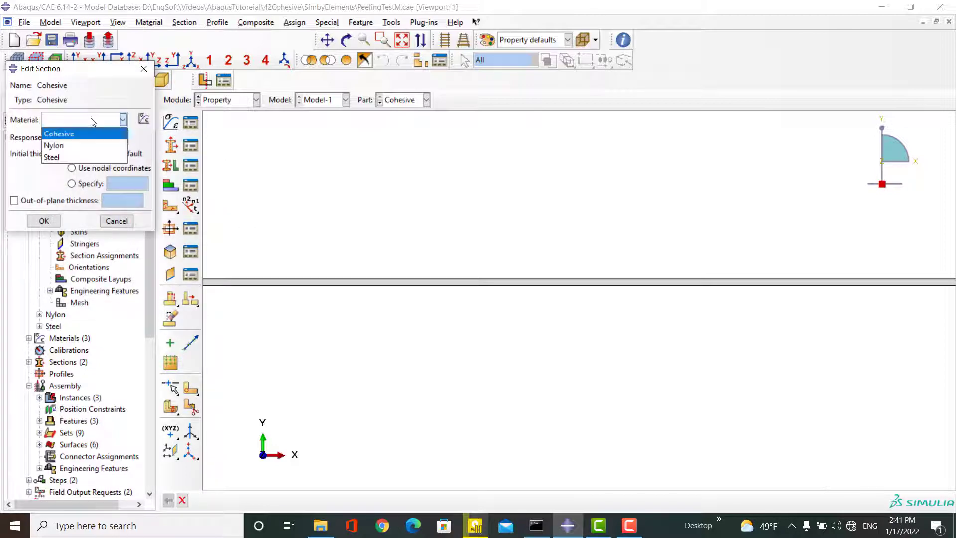
{"action": "left_click", "coordinate": [89, 134]}
{"action": "left_click", "coordinate": [86, 138]}
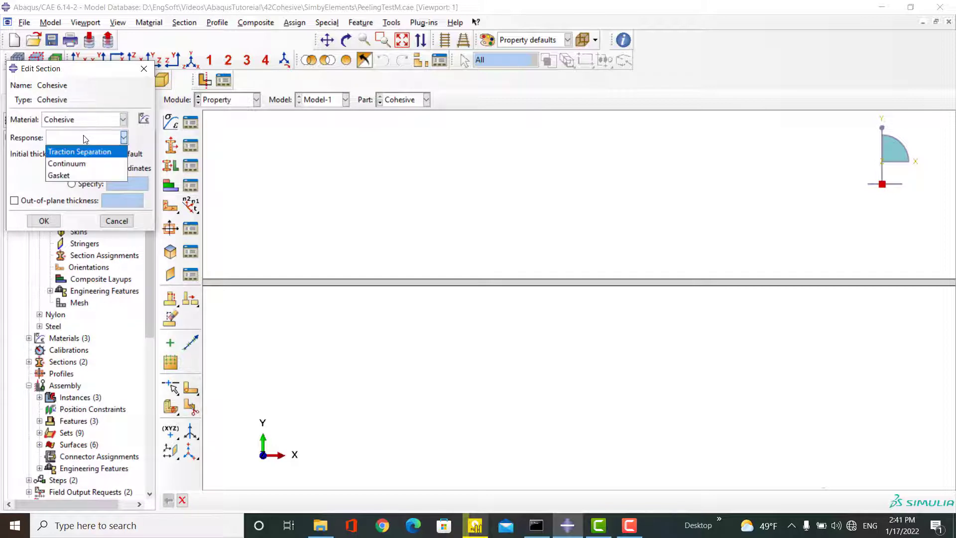
{"action": "left_click", "coordinate": [84, 152]}
{"action": "left_click", "coordinate": [52, 222]}
Assign the Cohesive section to the whole thin rectangular region of the Cohesive part
{"action": "left_click", "coordinate": [170, 166]}
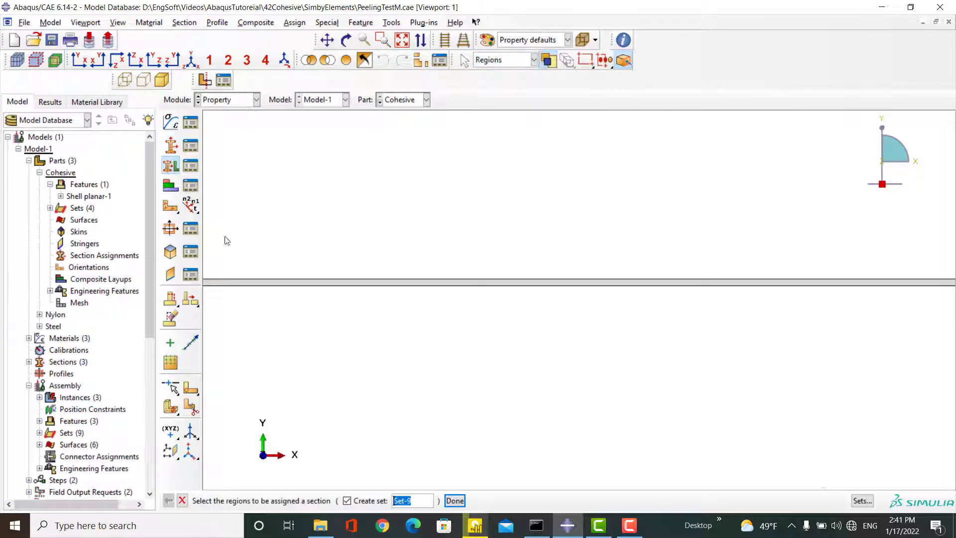
{"action": "left_click", "coordinate": [257, 285]}
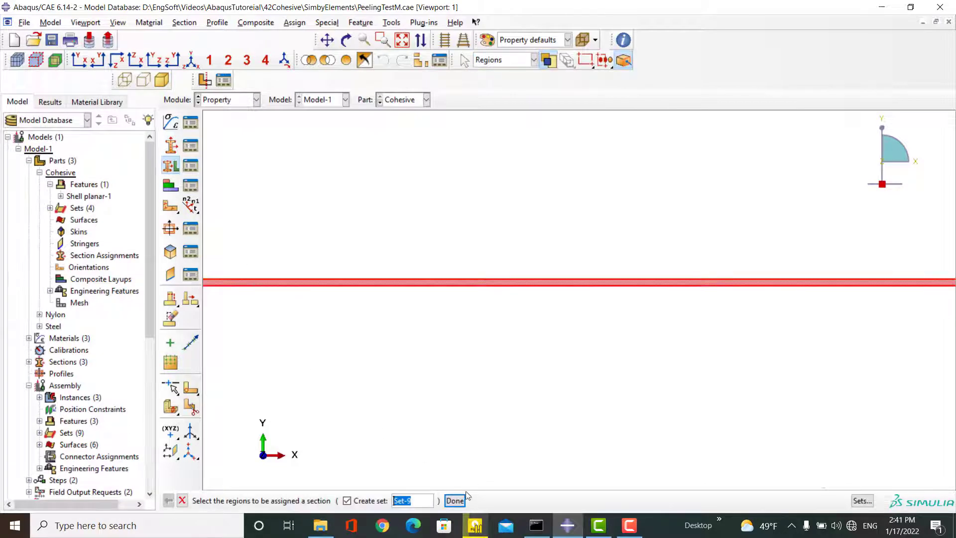
{"action": "left_click", "coordinate": [455, 500]}
{"action": "left_click", "coordinate": [62, 122]}
{"action": "left_click", "coordinate": [64, 134]}
{"action": "left_click", "coordinate": [46, 235]}
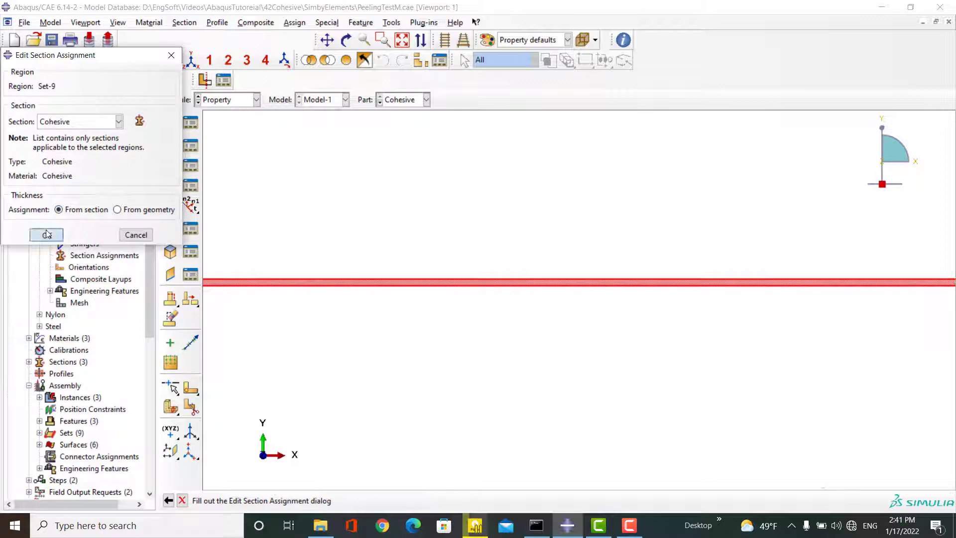
Create a rectangular three-point datum coordinate system on the Cohesive part with origin 0,0,0, X-axis point 1 and X-Y plane point 0,1
{"action": "left_click", "coordinate": [391, 23]}
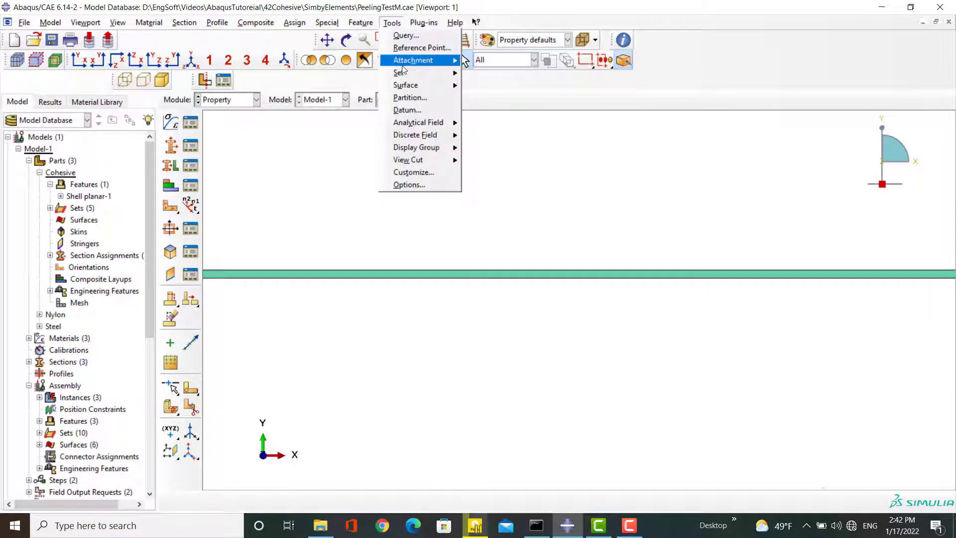
{"action": "left_click", "coordinate": [409, 114]}
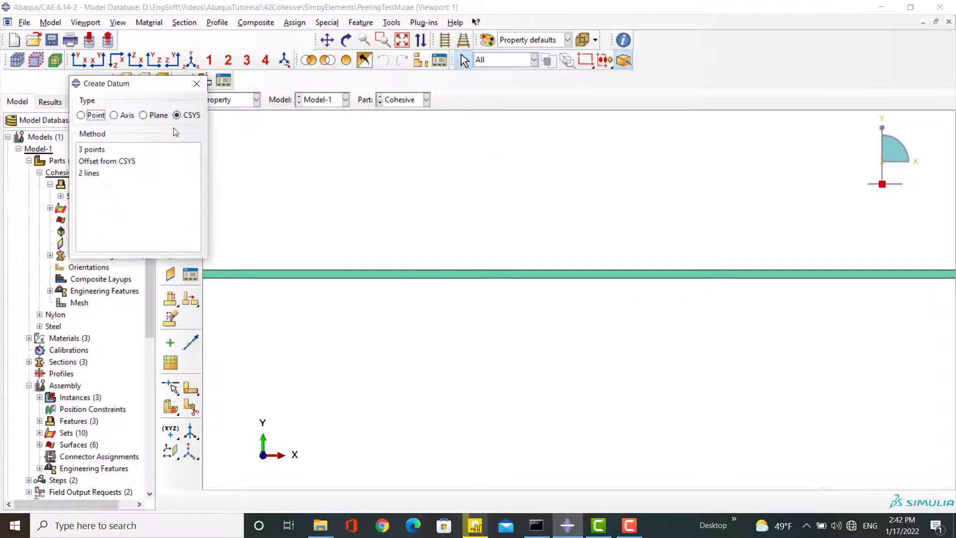
{"action": "left_click", "coordinate": [90, 149]}
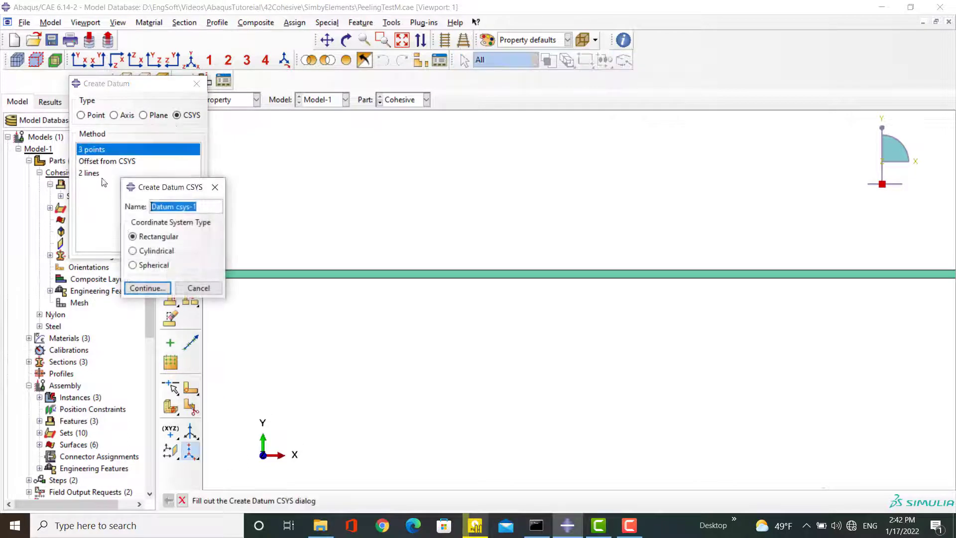
{"action": "left_click", "coordinate": [144, 285]}
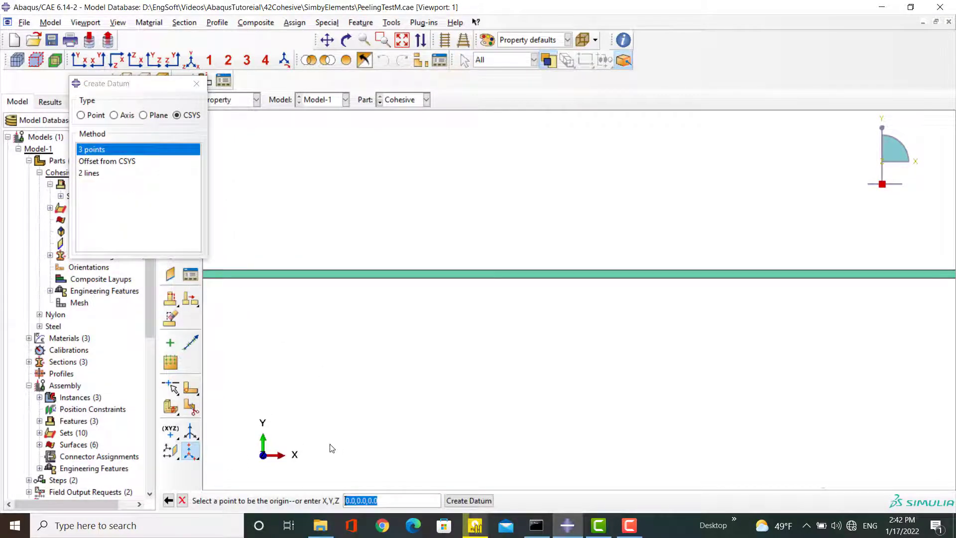
{"action": "key", "text": "Return"}
{"action": "type", "text": "1"}
{"action": "key", "text": "Return"}
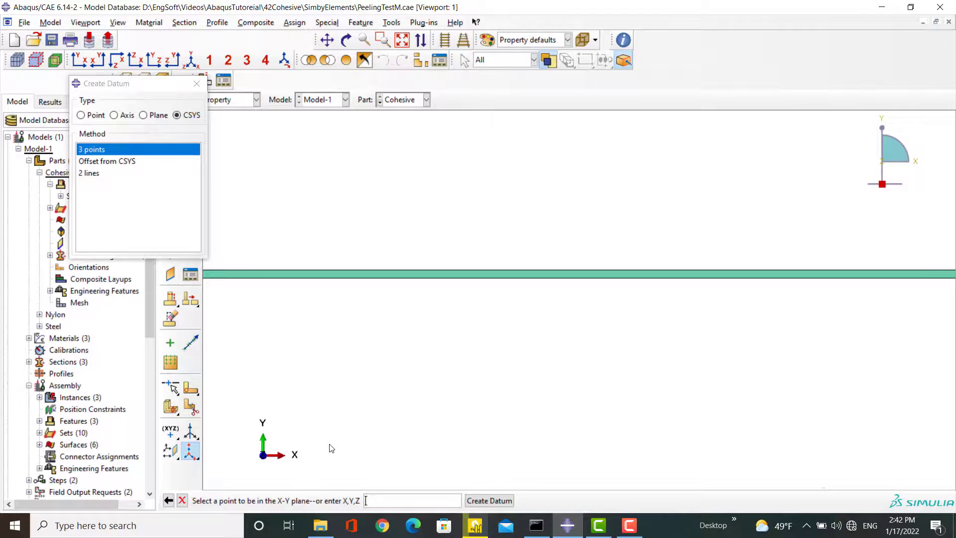
{"action": "type", "text": "0,1"}
{"action": "key", "text": "Return"}
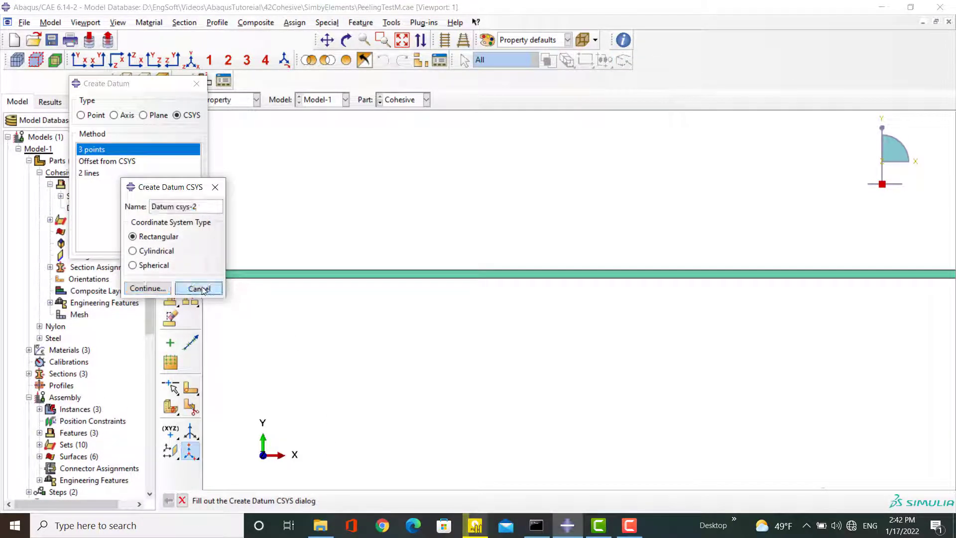
{"action": "left_click", "coordinate": [195, 286]}
{"action": "left_click", "coordinate": [194, 83]}
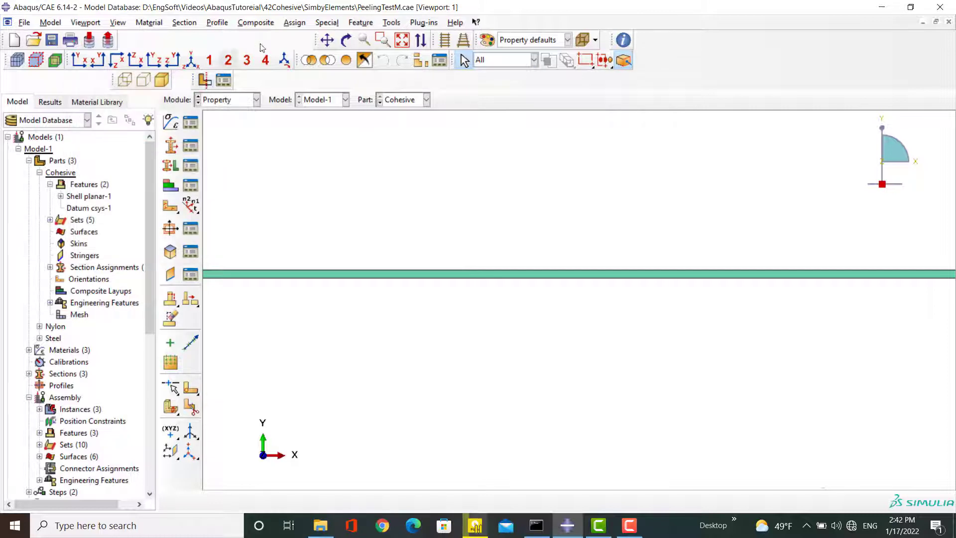
Assign a material orientation to the whole Cohesive part region using Datum csys-1
{"action": "left_click", "coordinate": [296, 24]}
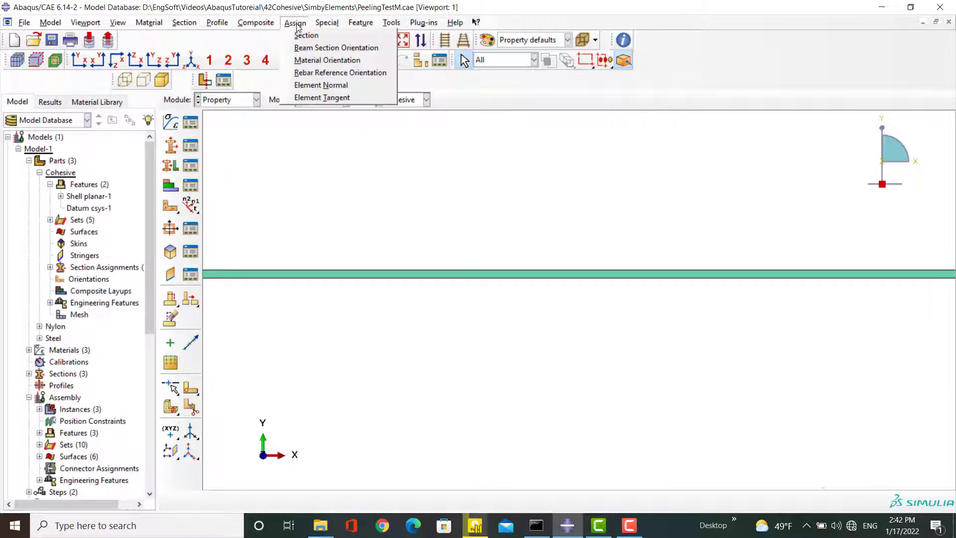
{"action": "left_click", "coordinate": [321, 60]}
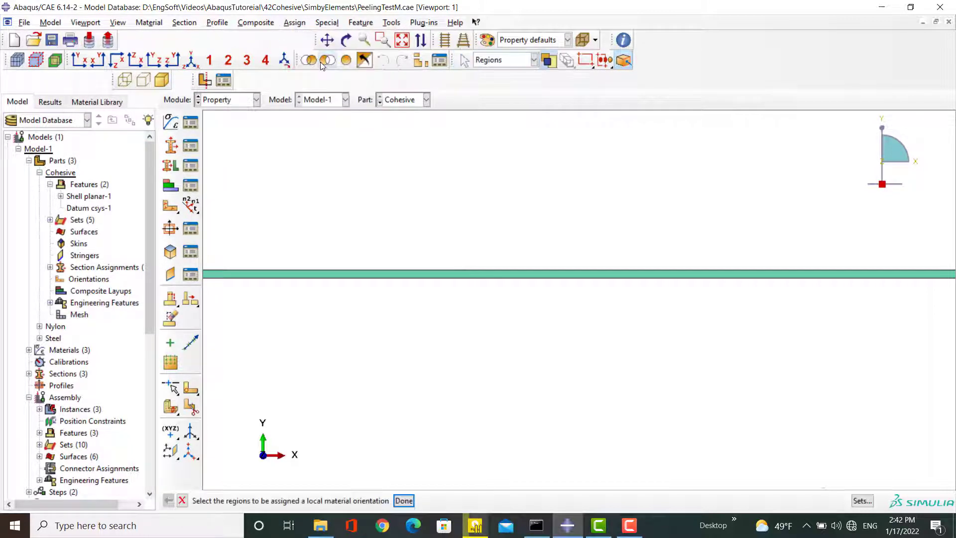
{"action": "left_click", "coordinate": [319, 277]}
{"action": "left_click", "coordinate": [404, 500]}
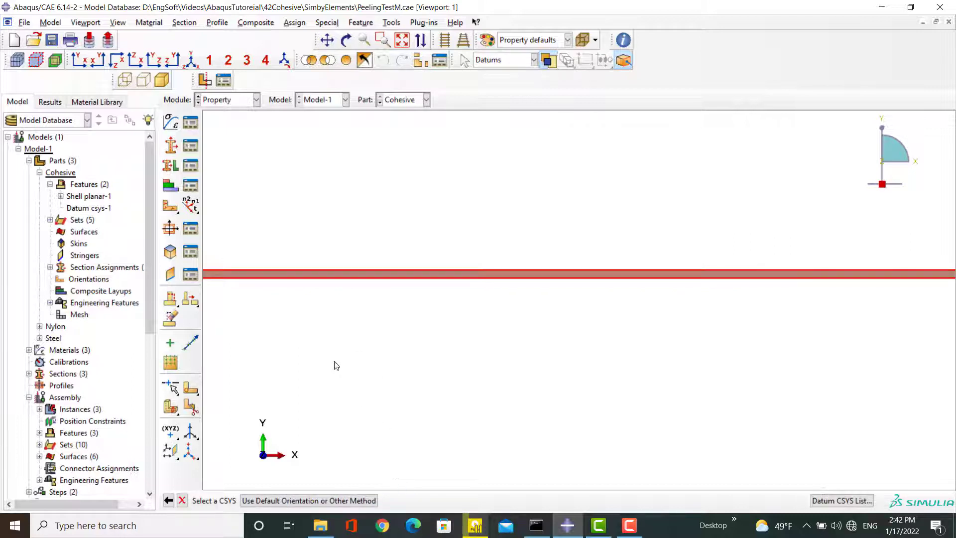
{"action": "left_click", "coordinate": [841, 501]}
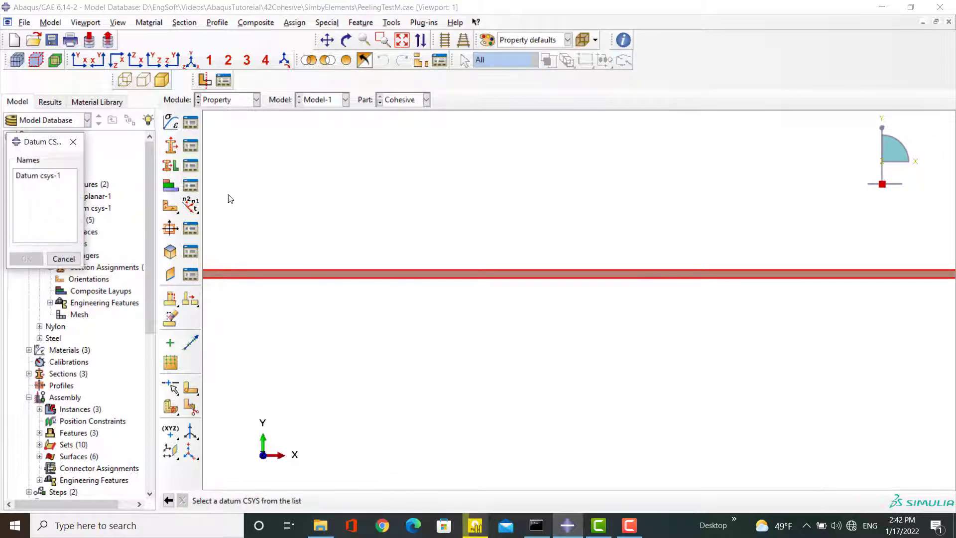
{"action": "left_click", "coordinate": [30, 176]}
{"action": "left_click", "coordinate": [27, 259]}
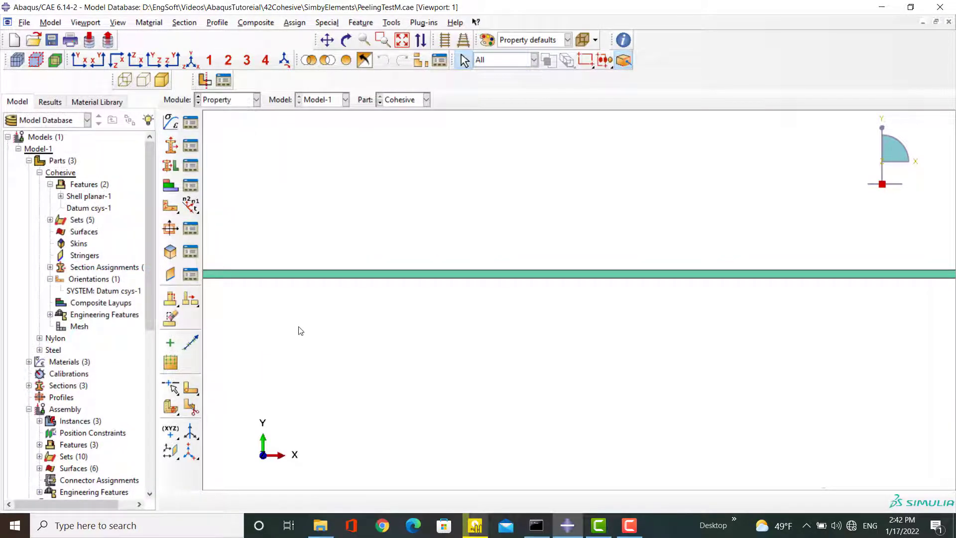
Switch to the Assembly module and add a dependent instance of the Cohesive part
{"action": "left_click", "coordinate": [239, 101]}
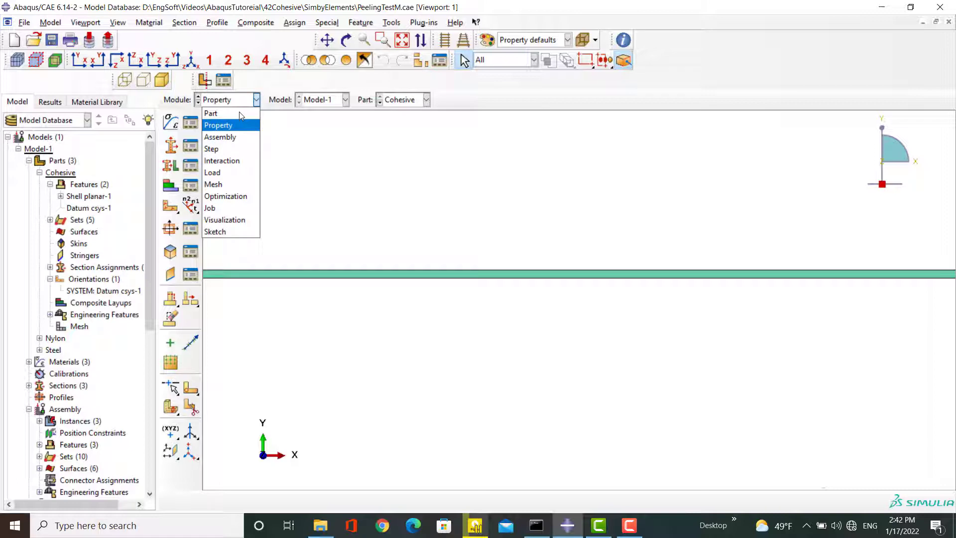
{"action": "left_click", "coordinate": [238, 137]}
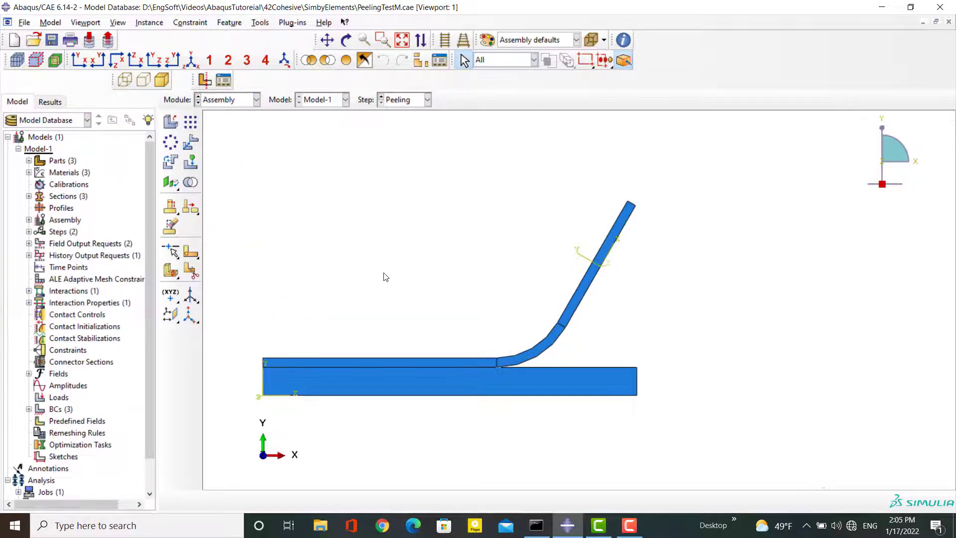
{"action": "scroll", "coordinate": [296, 386], "scroll_direction": "up", "scroll_amount": 1}
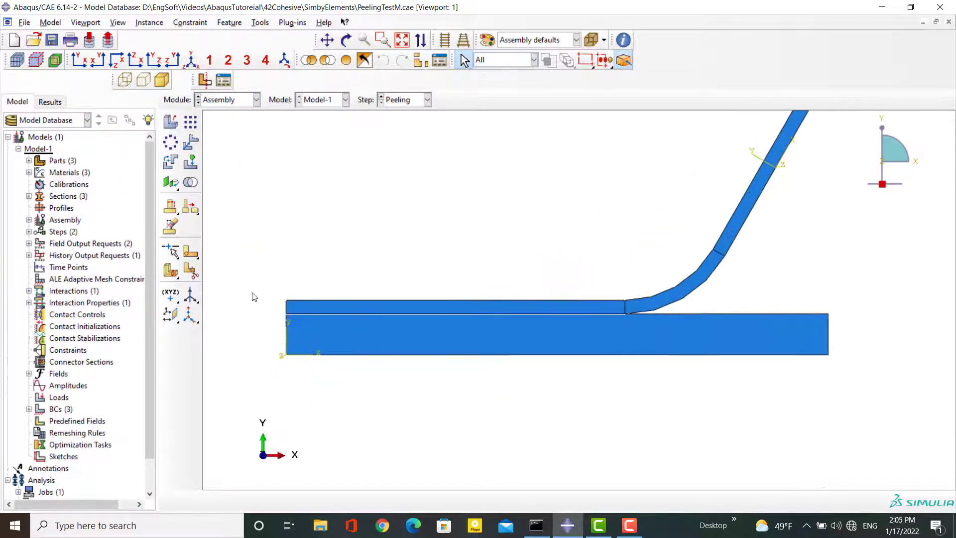
{"action": "left_click", "coordinate": [171, 121]}
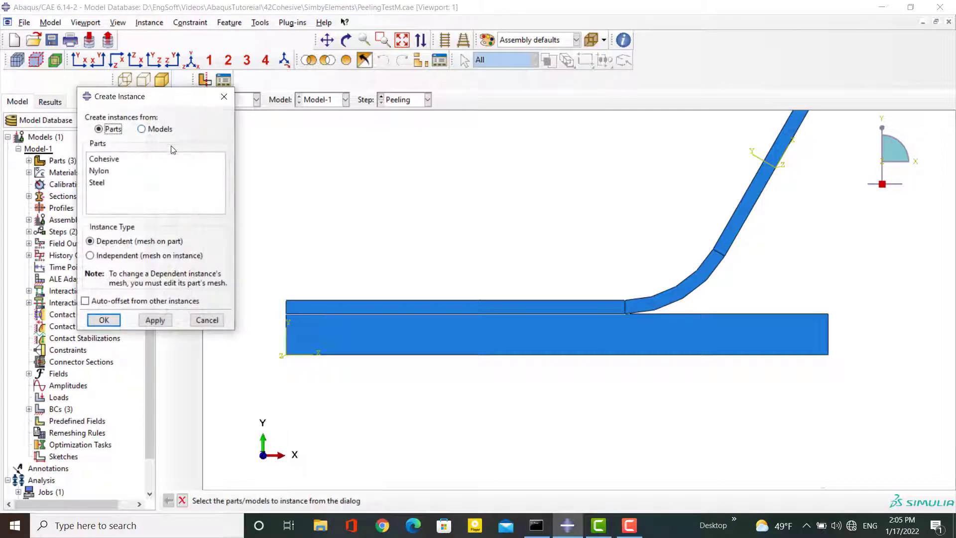
{"action": "left_click", "coordinate": [104, 159]}
{"action": "left_click", "coordinate": [104, 320]}
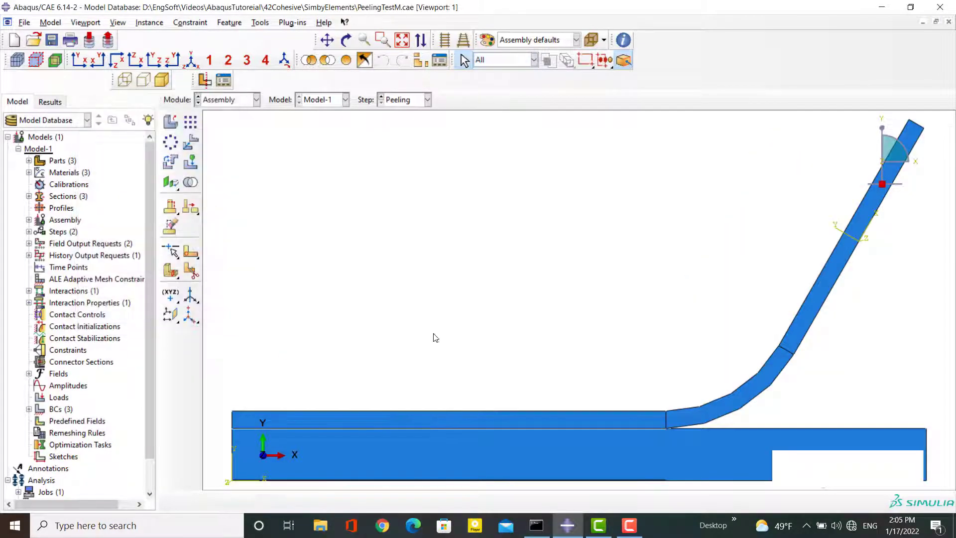
Translate the Cohesive instance from its lower-left corner to the upper-left corner of the steel base
{"action": "scroll", "coordinate": [303, 437], "scroll_direction": "up", "scroll_amount": 3}
{"action": "scroll", "coordinate": [288, 418], "scroll_direction": "up", "scroll_amount": 3}
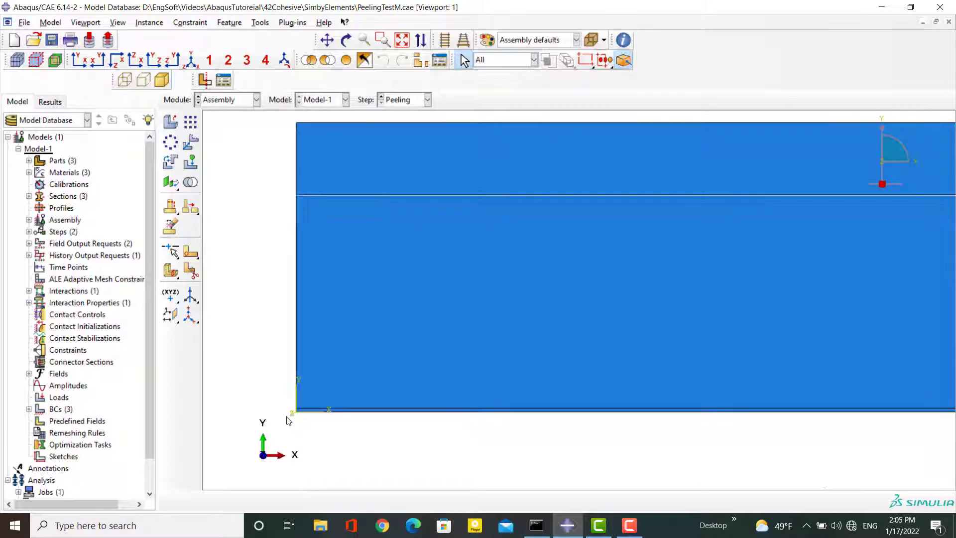
{"action": "left_click", "coordinate": [192, 144]}
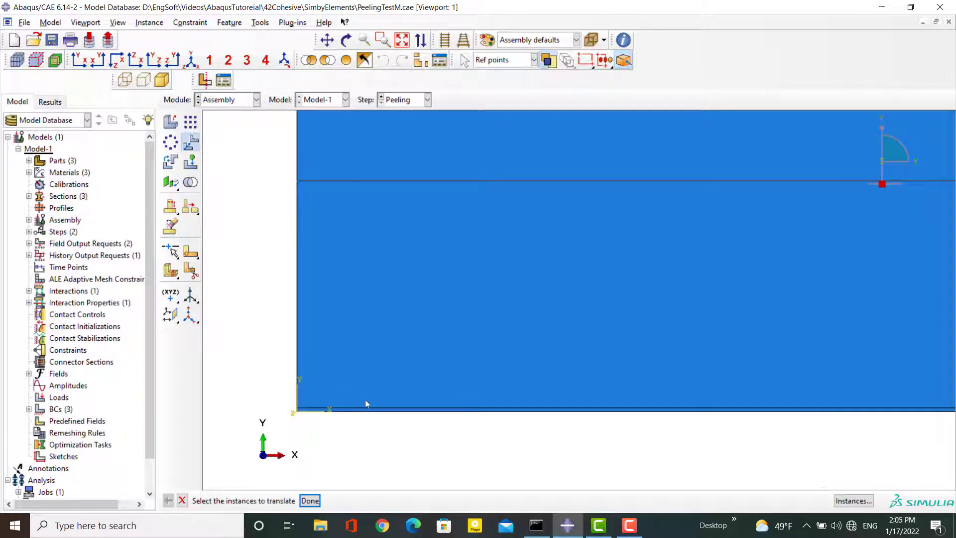
{"action": "left_click", "coordinate": [373, 411]}
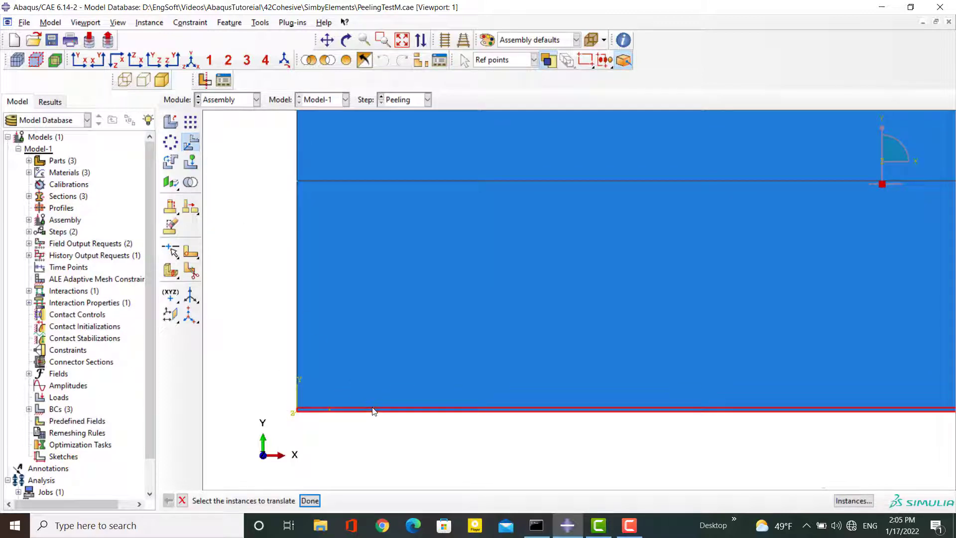
{"action": "left_click", "coordinate": [309, 500]}
{"action": "left_click", "coordinate": [297, 415]}
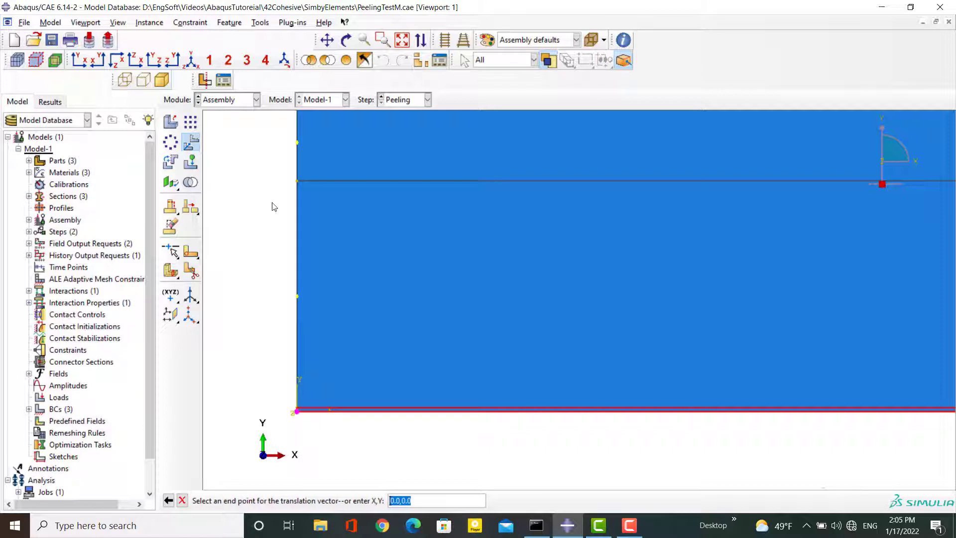
{"action": "scroll", "coordinate": [299, 186], "scroll_direction": "up", "scroll_amount": 1}
{"action": "left_click", "coordinate": [299, 185]}
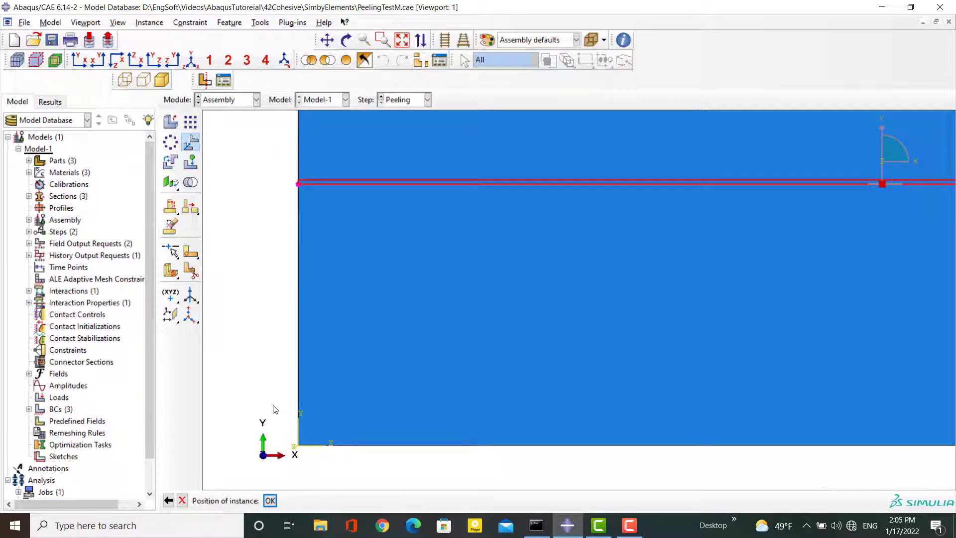
{"action": "left_click", "coordinate": [270, 500]}
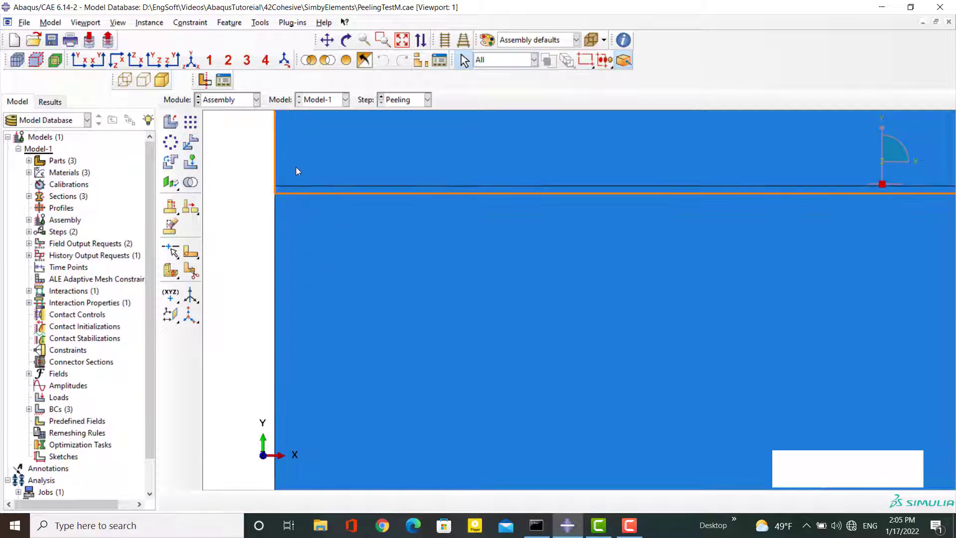
Translate the Nylon instance upward so its lower edge rests on the upper edge of the cohesive layer
{"action": "left_click", "coordinate": [197, 143]}
{"action": "left_click", "coordinate": [277, 195]}
{"action": "left_click", "coordinate": [310, 501]}
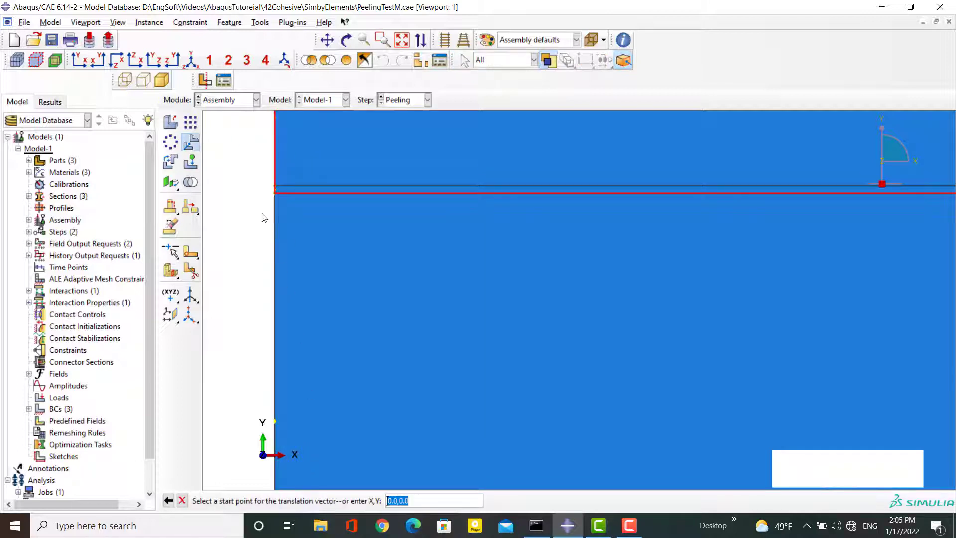
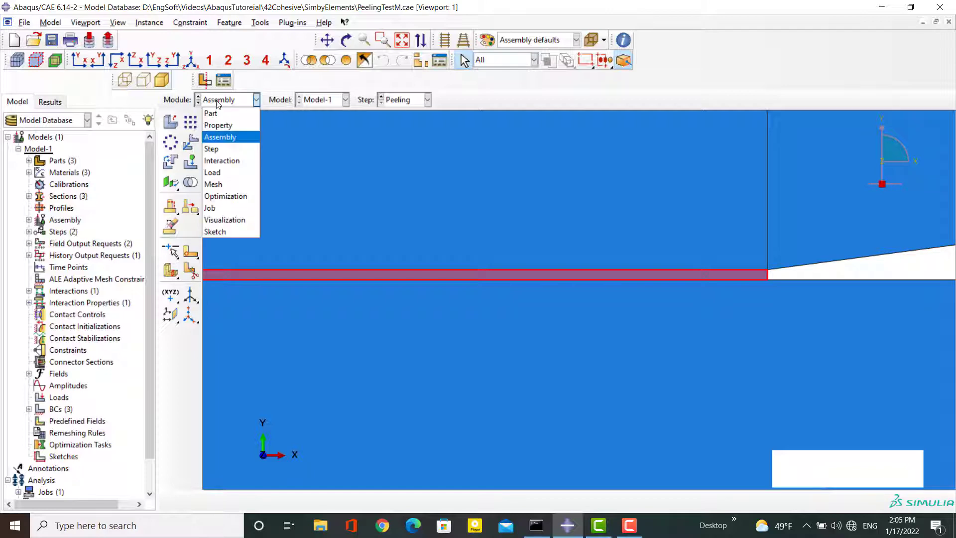
Review the initial and minimum increment sizes and the maximum number of increments of the Peeling step in the Step module
{"action": "left_click", "coordinate": [224, 152]}
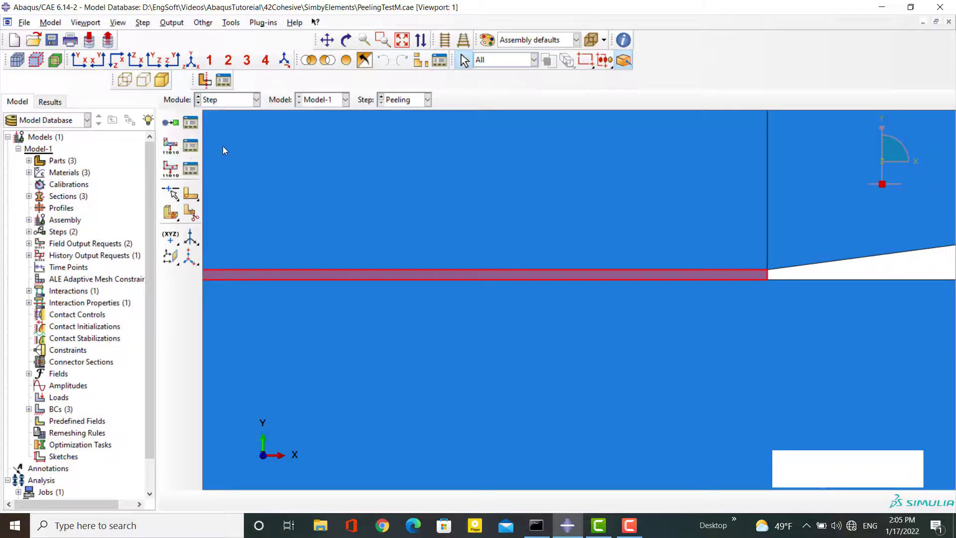
{"action": "left_click", "coordinate": [190, 123]}
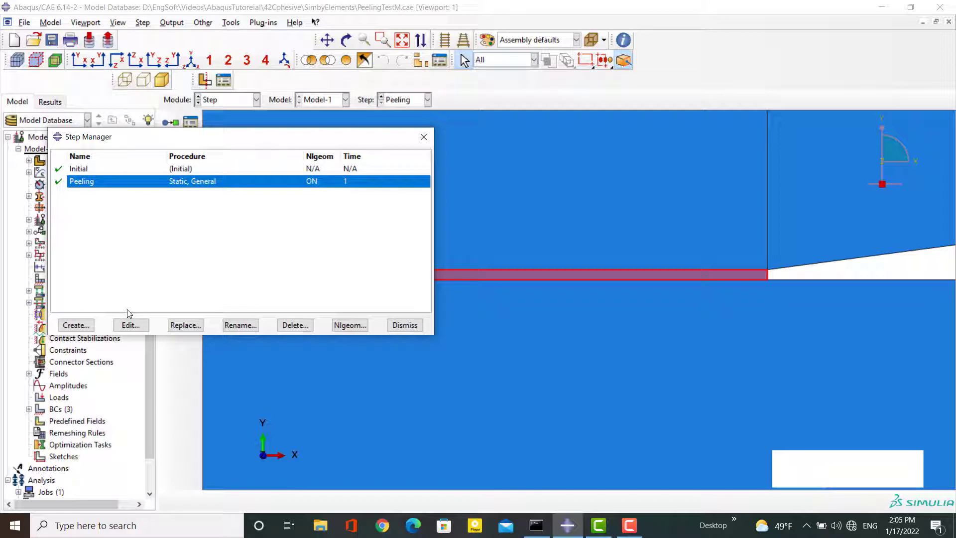
{"action": "left_click", "coordinate": [131, 324]}
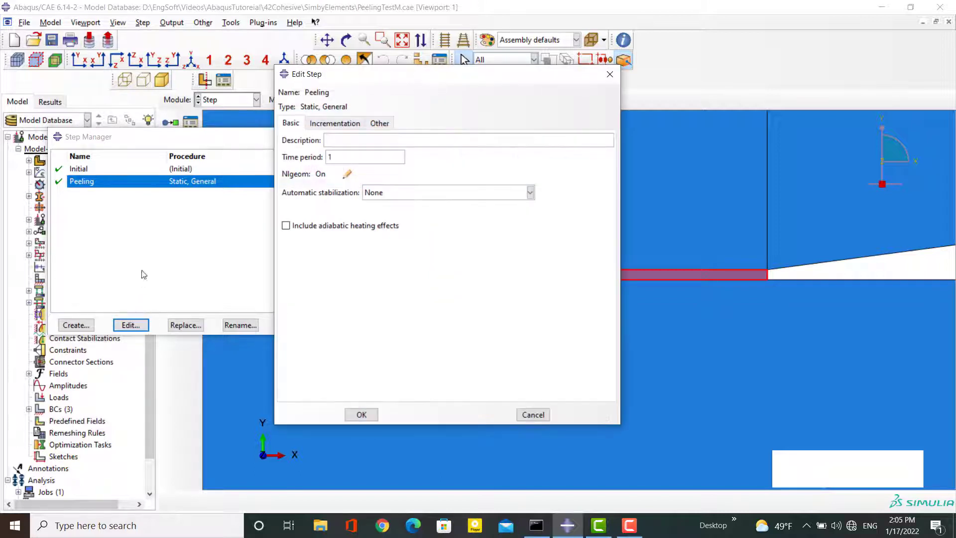
{"action": "left_click", "coordinate": [330, 124]}
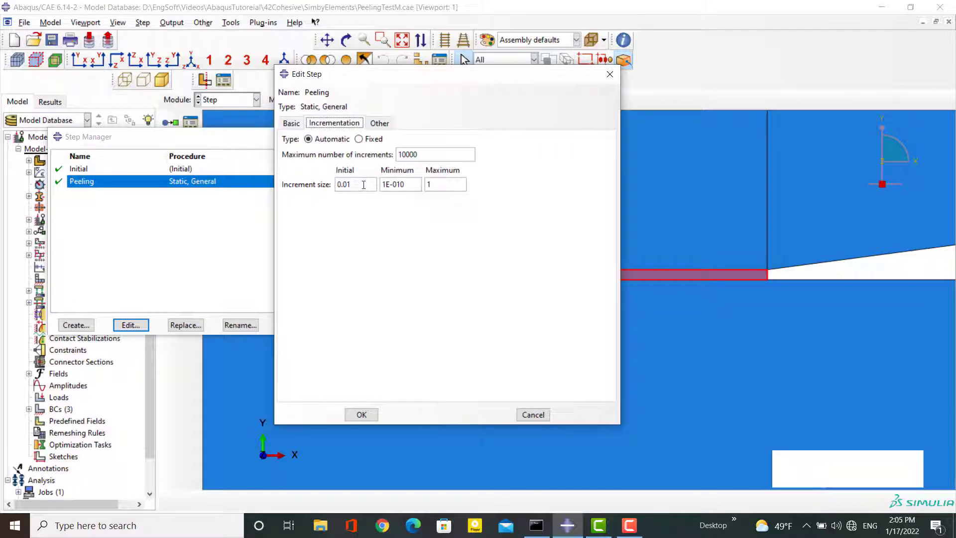
{"action": "left_click", "coordinate": [348, 185]}
{"action": "left_click", "coordinate": [403, 185]}
{"action": "left_click", "coordinate": [417, 154]}
{"action": "left_click", "coordinate": [362, 415]}
{"action": "left_click", "coordinate": [396, 324]}
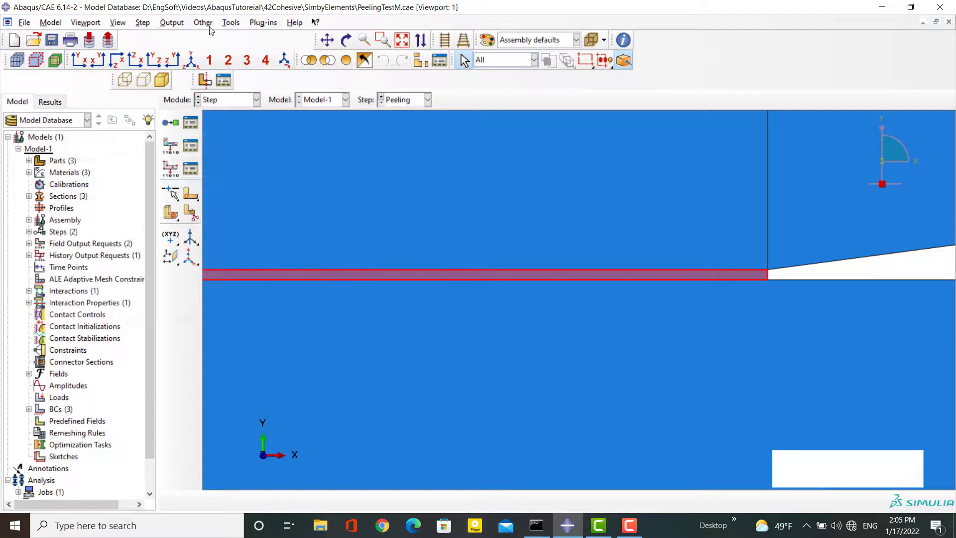
Delete the field output request F-Output-2 from the Peeling step
{"action": "left_click", "coordinate": [173, 23]}
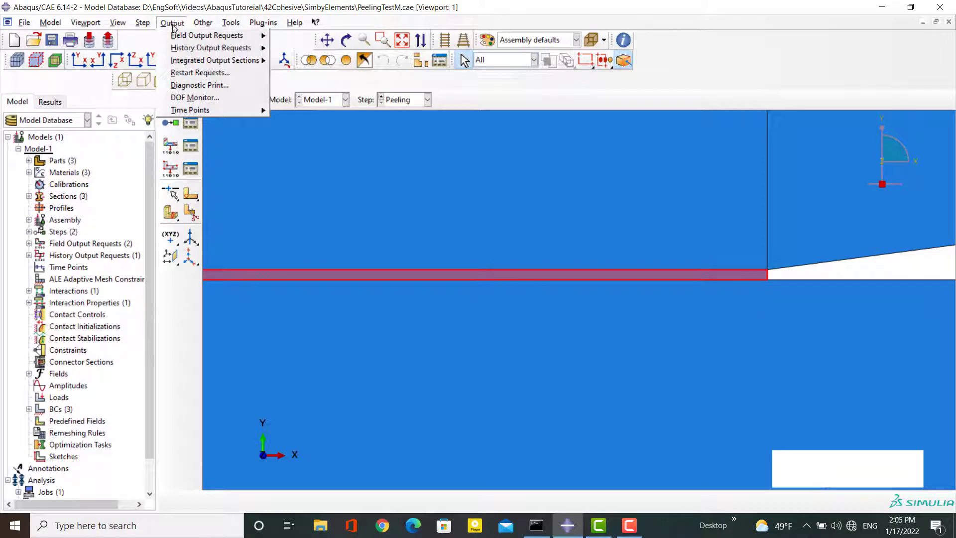
{"action": "mouse_move", "coordinate": [214, 35]}
{"action": "left_click", "coordinate": [296, 36]}
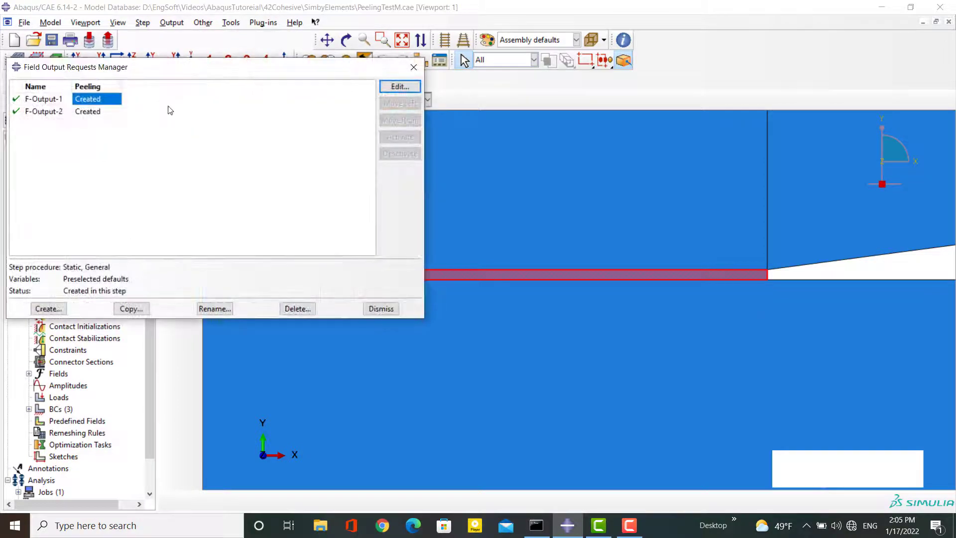
{"action": "left_click", "coordinate": [61, 115]}
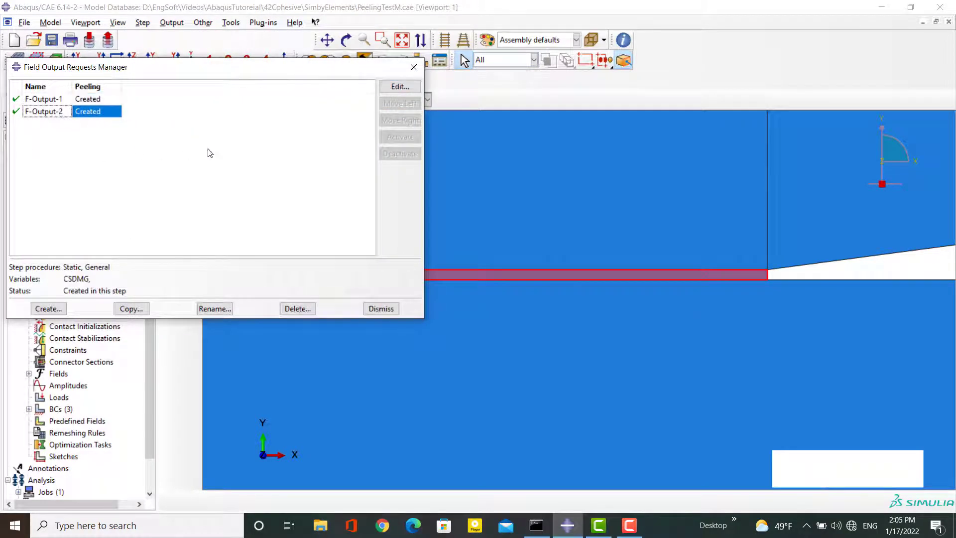
{"action": "left_click", "coordinate": [298, 308]}
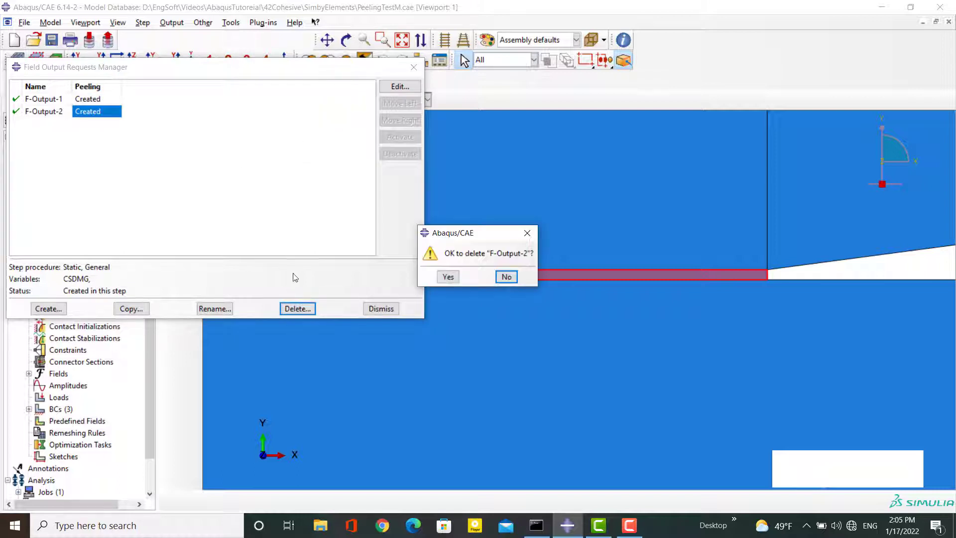
{"action": "left_click", "coordinate": [448, 277]}
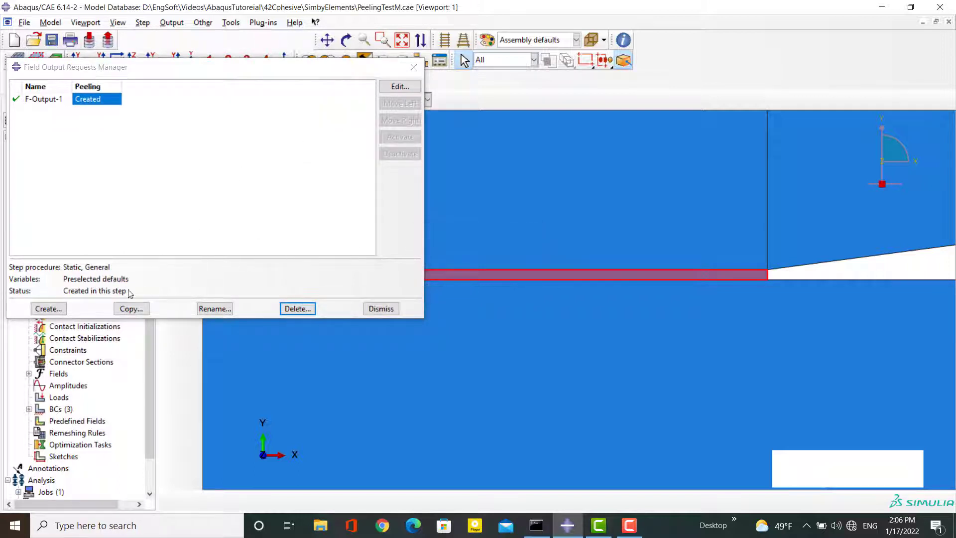
Create a field output request in the Peeling step with the set Cohesive-1.Set-1 as its domain
{"action": "left_click", "coordinate": [48, 308]}
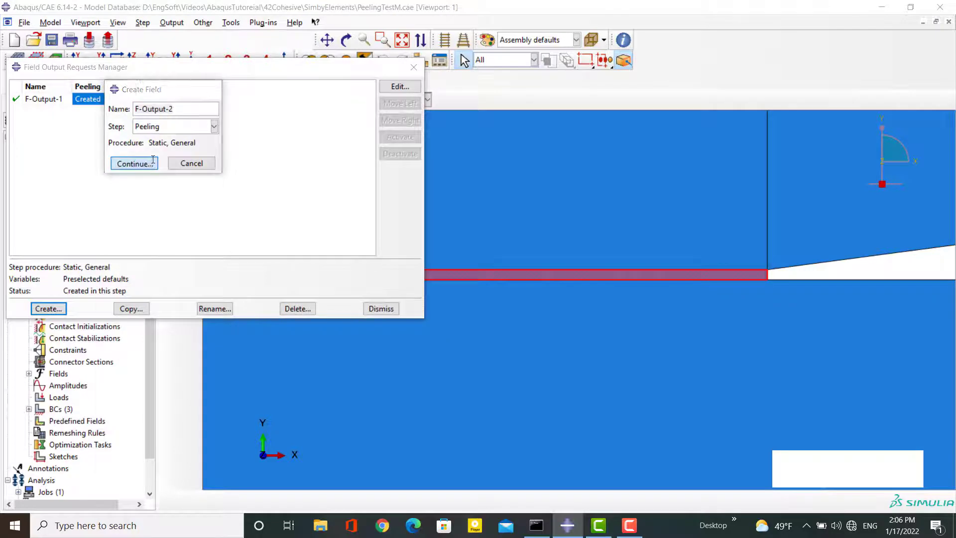
{"action": "left_click", "coordinate": [152, 160]}
{"action": "left_click", "coordinate": [192, 80]}
{"action": "left_click", "coordinate": [150, 106]}
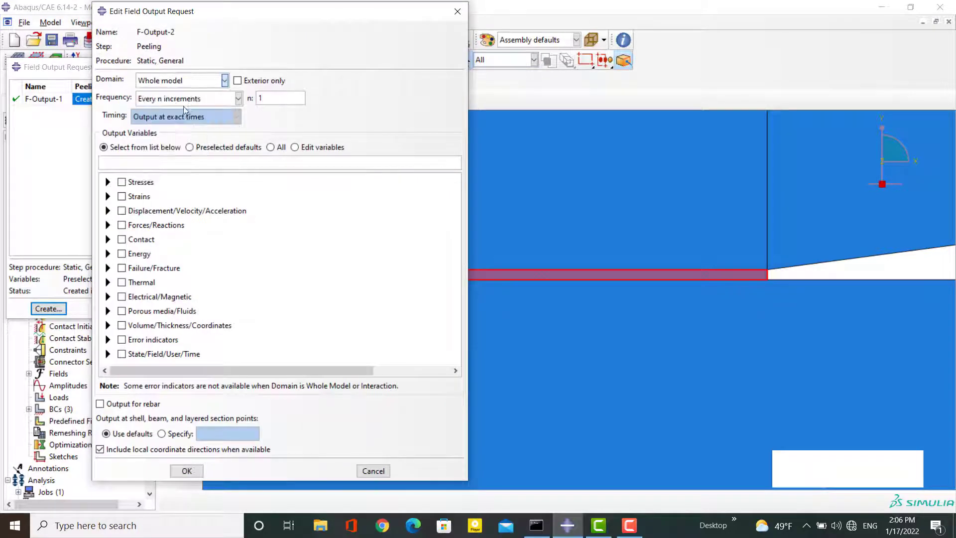
{"action": "left_click", "coordinate": [304, 80]}
{"action": "left_click", "coordinate": [292, 130]}
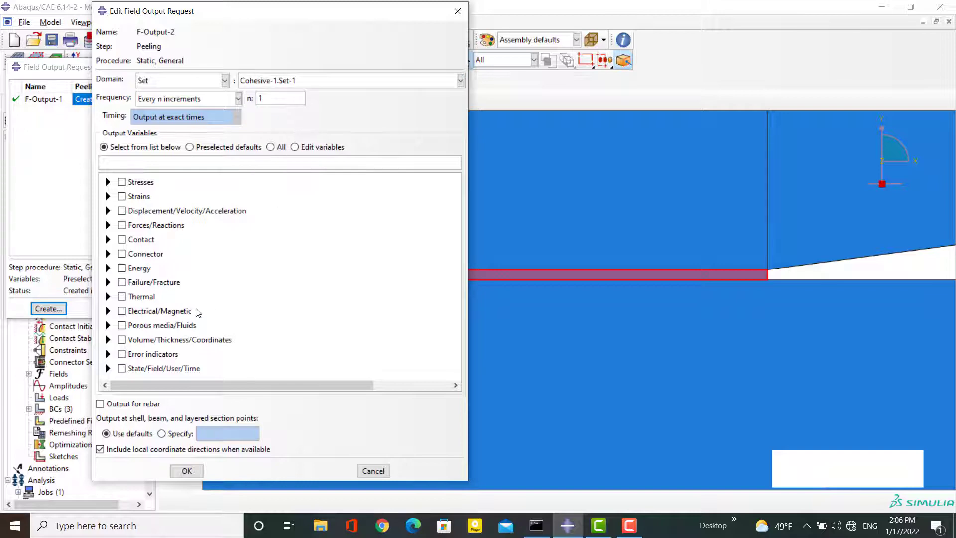
Select the STATUS variable under State/Field/User/Time for the new output request and save it
{"action": "left_click", "coordinate": [108, 368]}
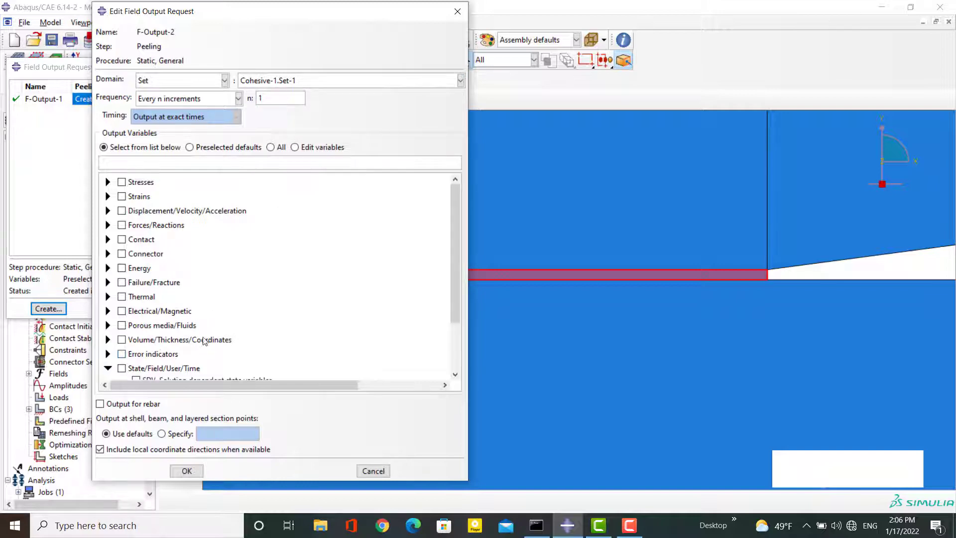
{"action": "scroll", "coordinate": [201, 340], "scroll_direction": "down", "scroll_amount": 3}
{"action": "left_click", "coordinate": [136, 360]}
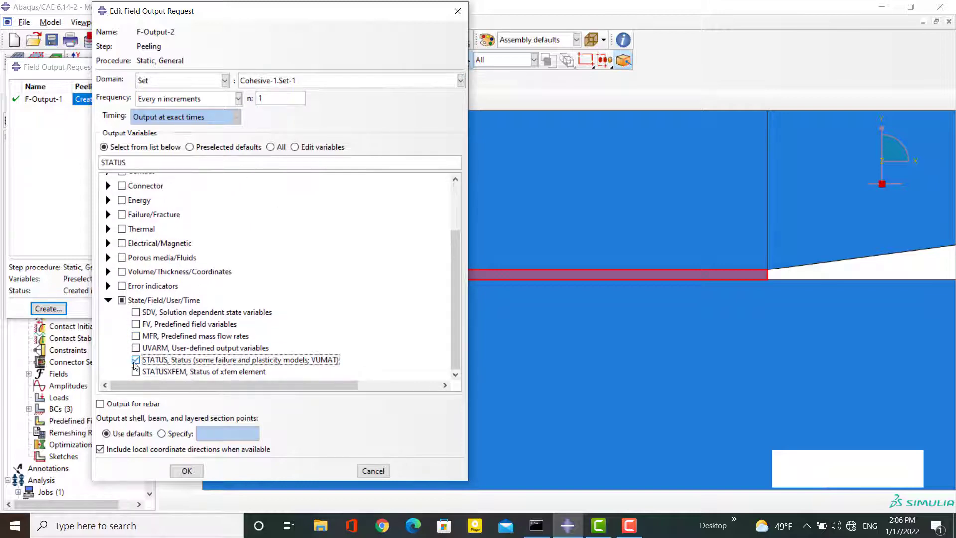
{"action": "left_click", "coordinate": [187, 470]}
{"action": "left_click", "coordinate": [380, 307]}
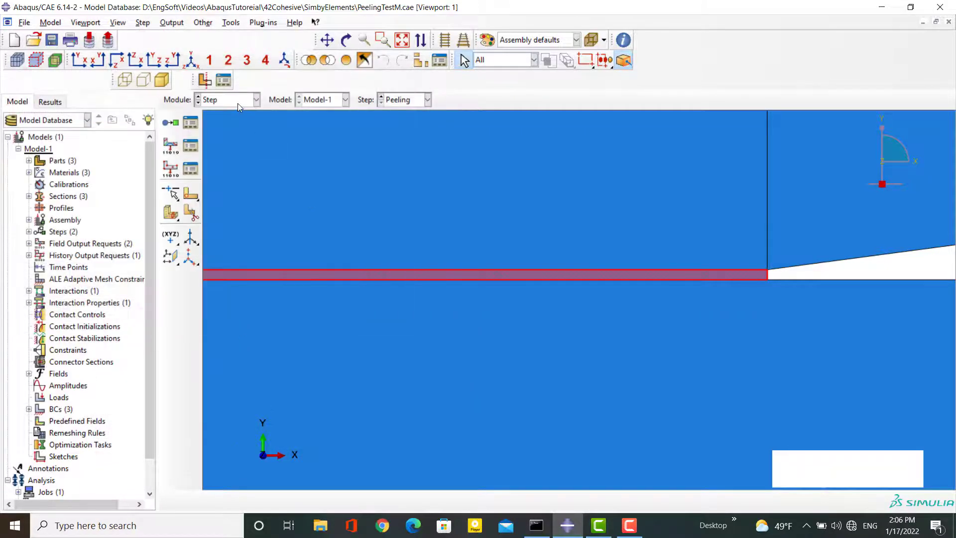
Delete the surface-to-surface contact interaction Cohesive in the Interaction module
{"action": "left_click", "coordinate": [240, 106]}
{"action": "left_click", "coordinate": [393, 48]}
{"action": "left_click", "coordinate": [402, 40]}
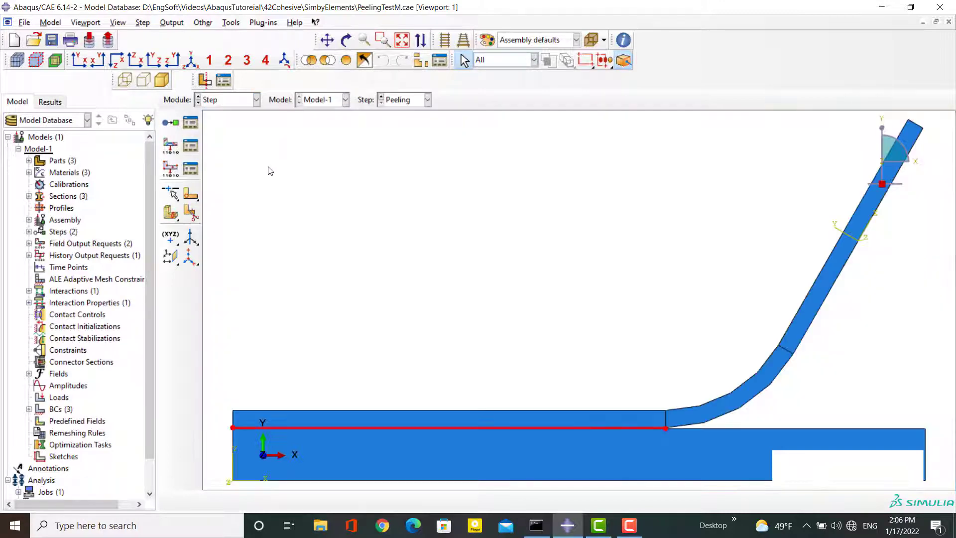
{"action": "left_click", "coordinate": [231, 103]}
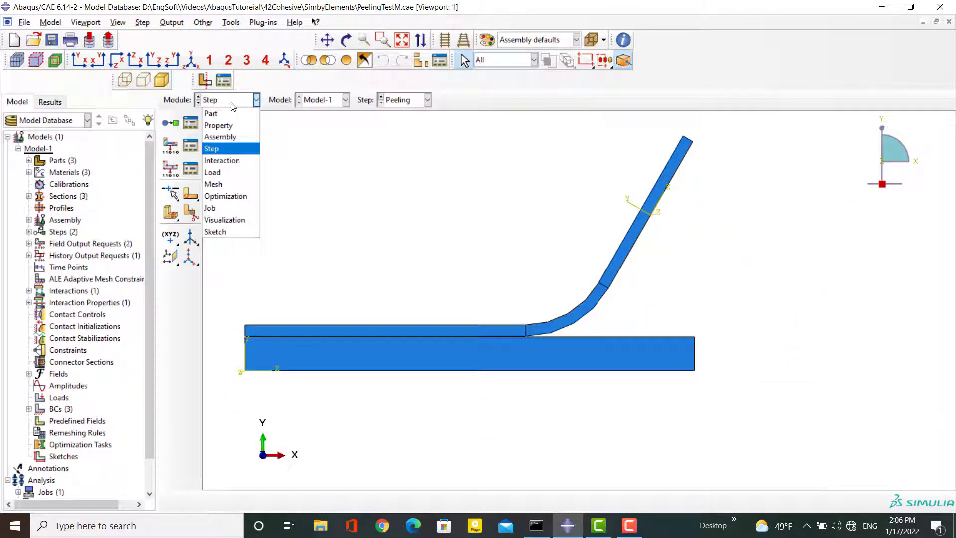
{"action": "left_click", "coordinate": [229, 163]}
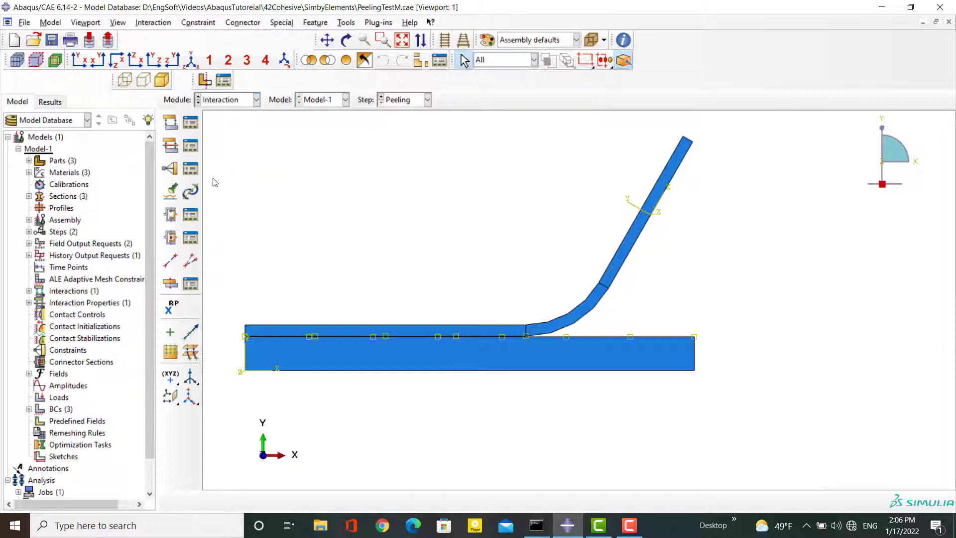
{"action": "left_click", "coordinate": [190, 122]}
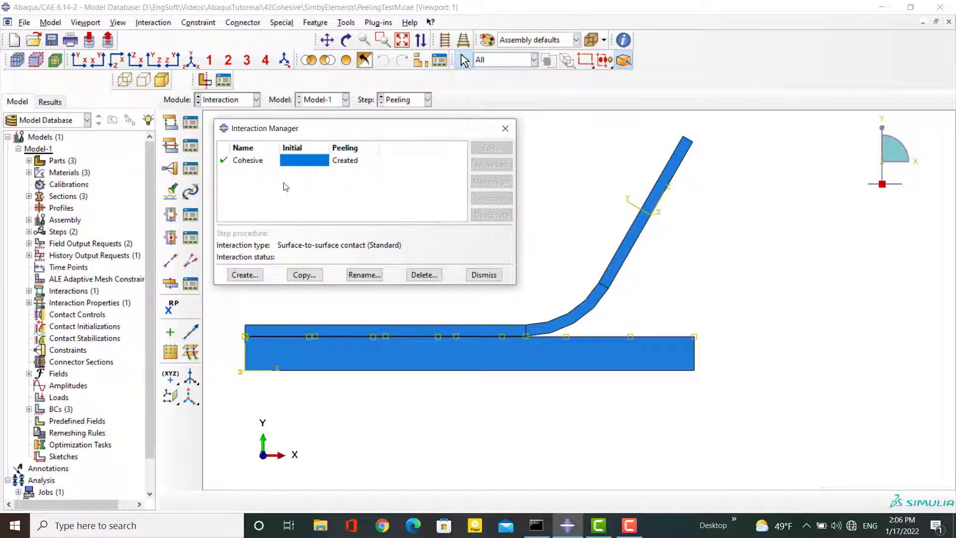
{"action": "left_click", "coordinate": [345, 162]}
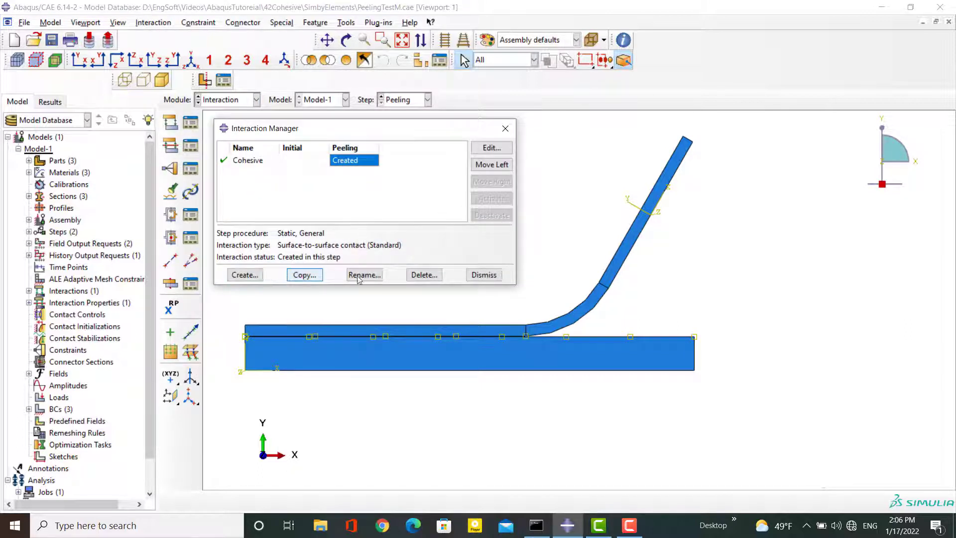
{"action": "left_click", "coordinate": [440, 275]}
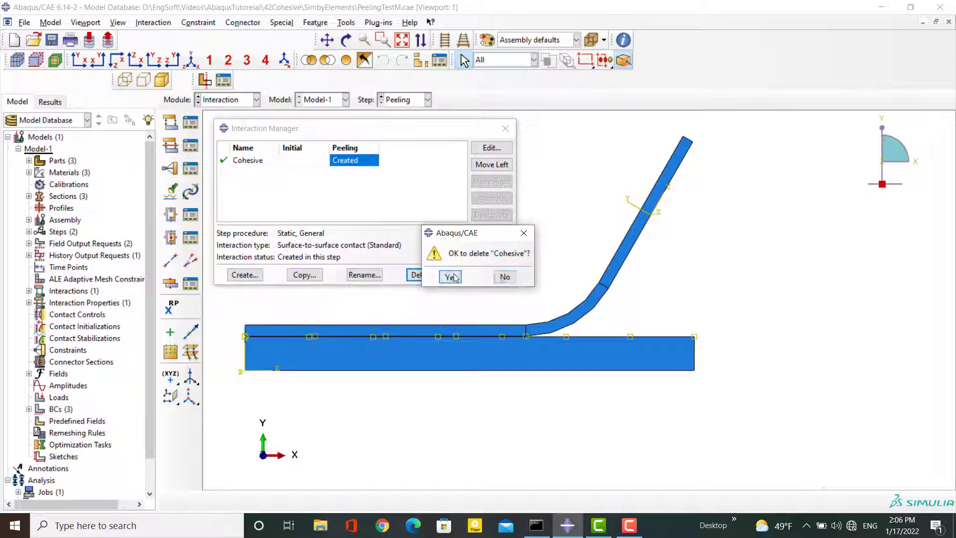
{"action": "left_click", "coordinate": [449, 274]}
{"action": "left_click", "coordinate": [484, 274]}
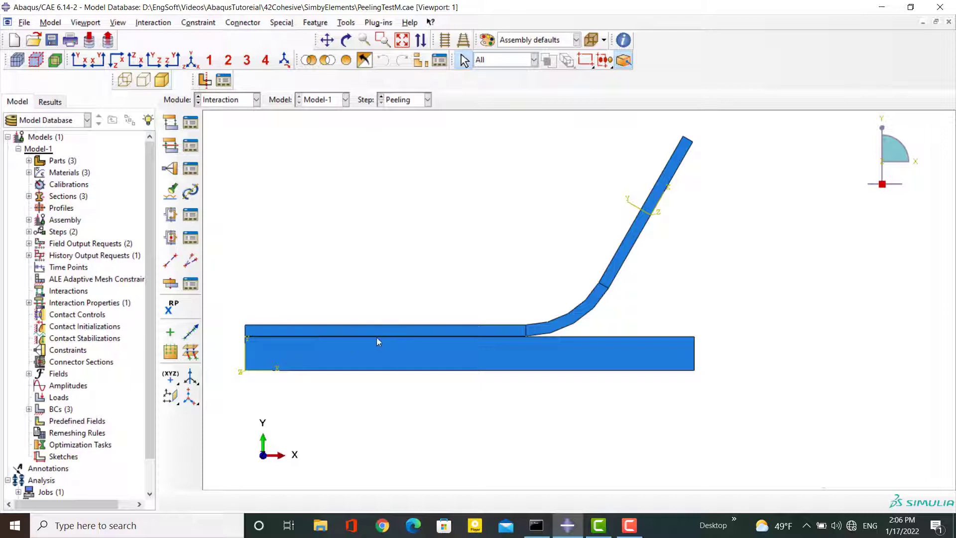
Hide the Cohesive-1 instance in the assembly to expose the facing nylon and steel edges
{"action": "scroll", "coordinate": [238, 354], "scroll_direction": "down", "scroll_amount": 4}
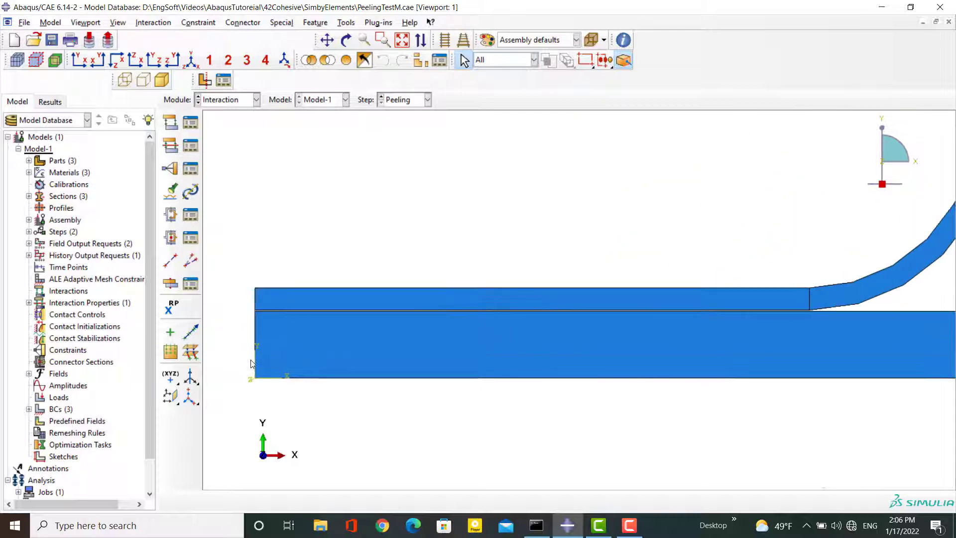
{"action": "scroll", "coordinate": [244, 334], "scroll_direction": "down", "scroll_amount": 5}
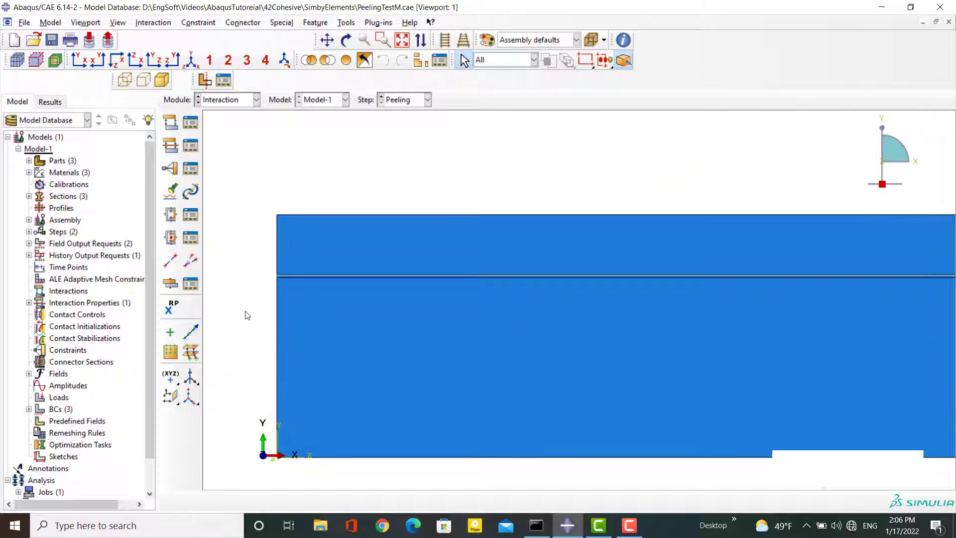
{"action": "scroll", "coordinate": [276, 284], "scroll_direction": "down", "scroll_amount": 4}
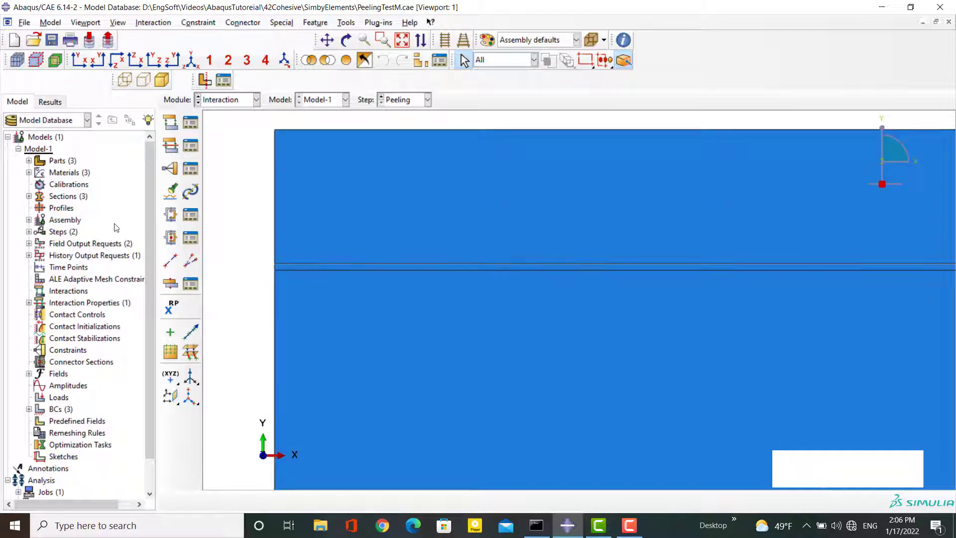
{"action": "left_click", "coordinate": [29, 220]}
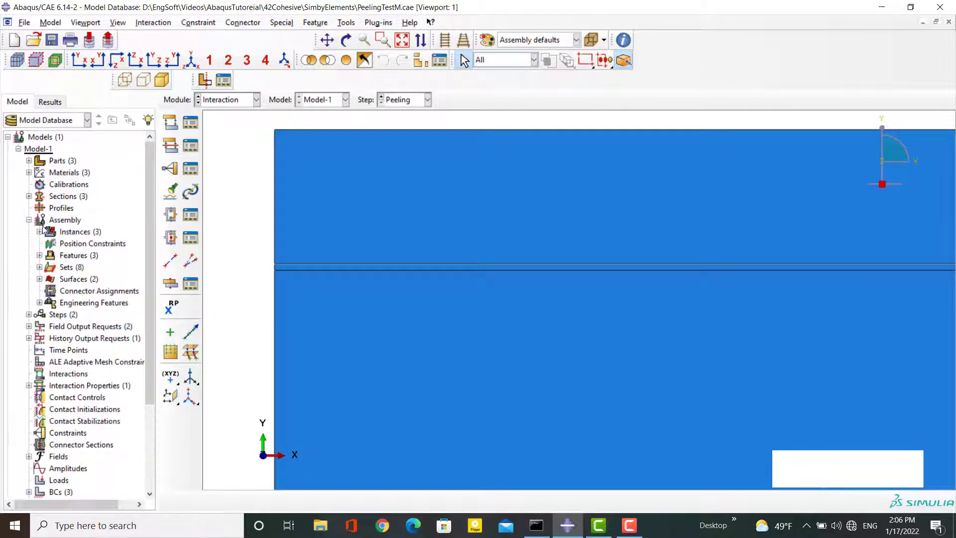
{"action": "left_click", "coordinate": [39, 231]}
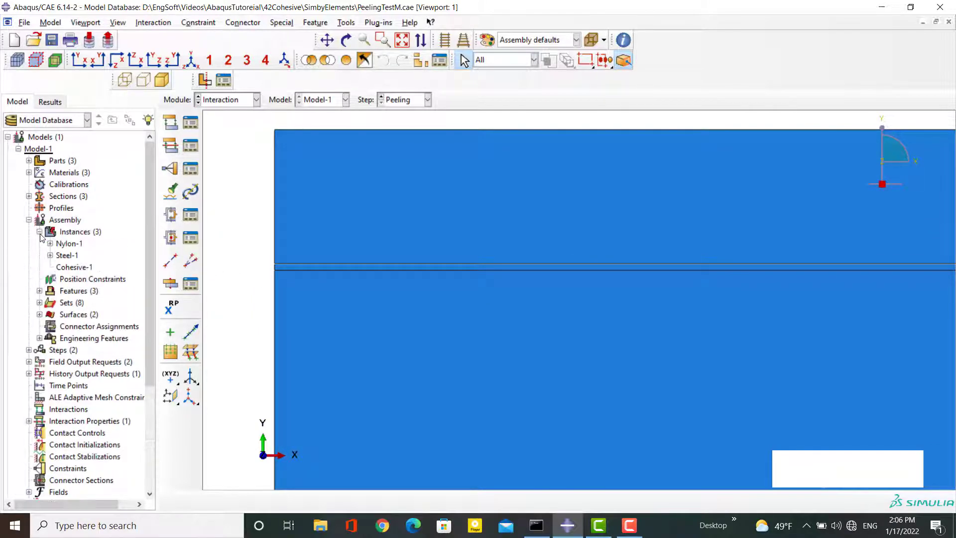
{"action": "right_click", "coordinate": [73, 268]}
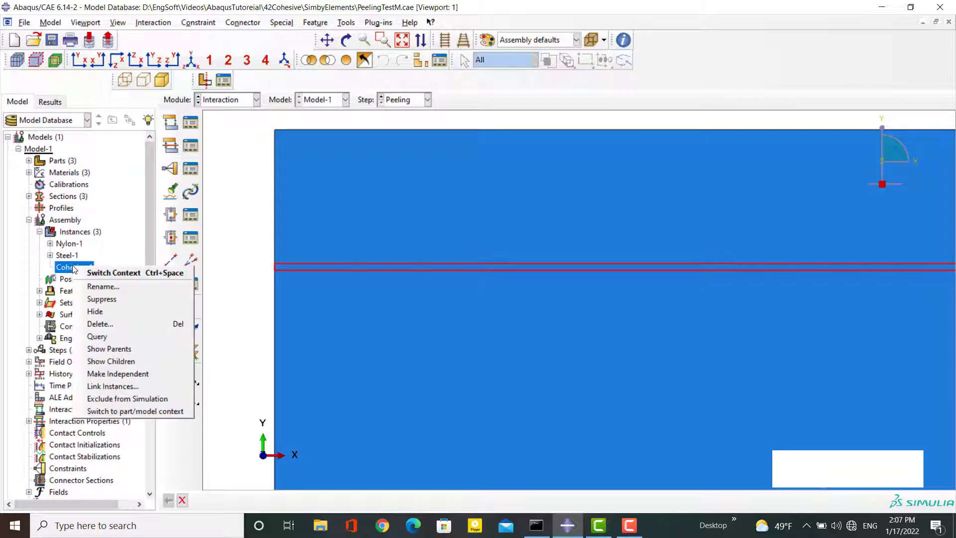
{"action": "left_click", "coordinate": [110, 311]}
Create a geometry surface named Nylon on the nylon strip's lower horizontal edge
{"action": "left_click", "coordinate": [347, 22]}
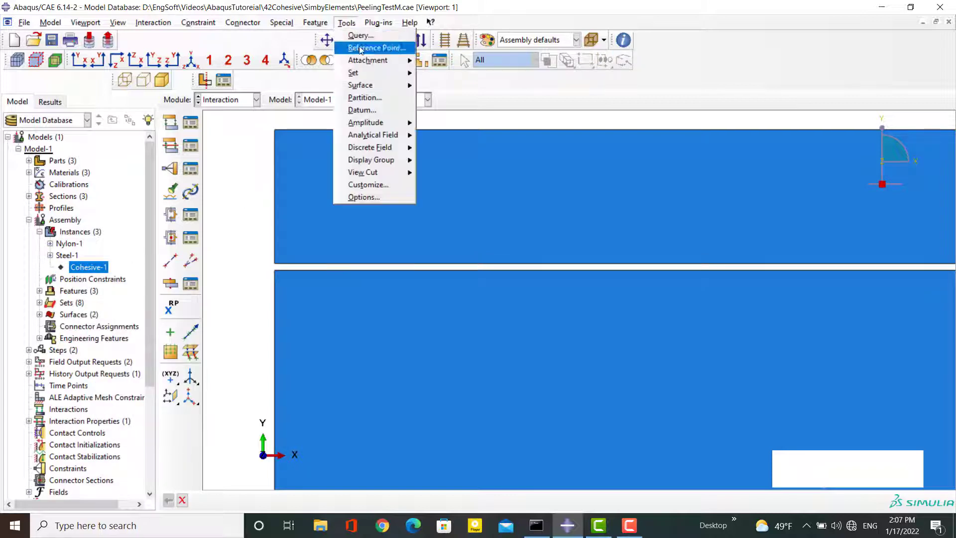
{"action": "mouse_move", "coordinate": [383, 86]}
{"action": "left_click", "coordinate": [441, 100]}
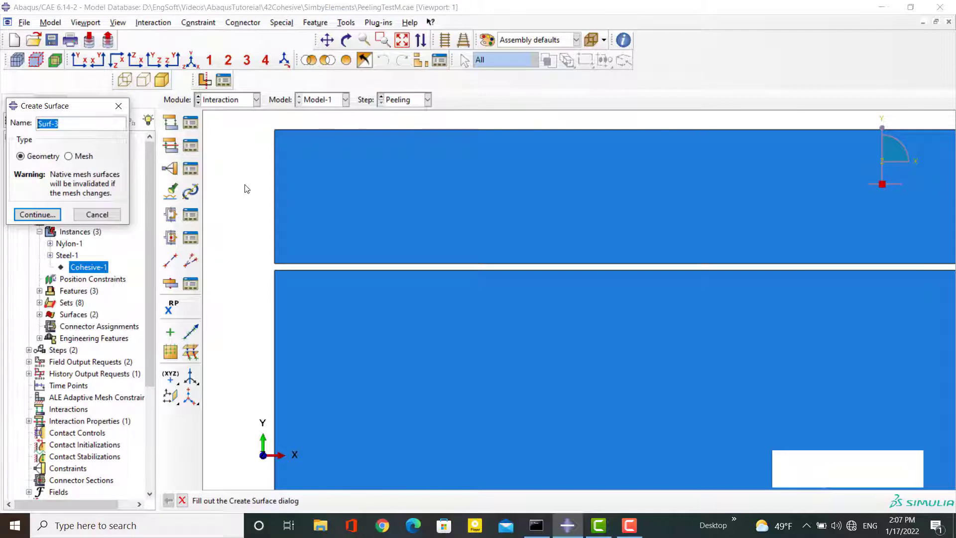
{"action": "type", "text": "Nylon"}
{"action": "key", "text": "Return"}
{"action": "left_click", "coordinate": [307, 263]}
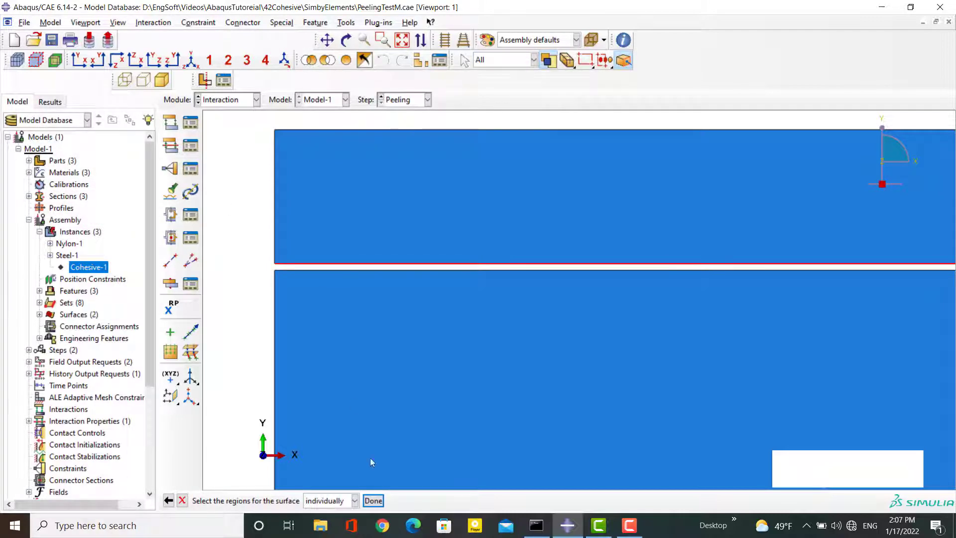
{"action": "left_click", "coordinate": [373, 500]}
Create a geometry surface named Steel on the upper edge of the steel base
{"action": "left_click", "coordinate": [346, 23]}
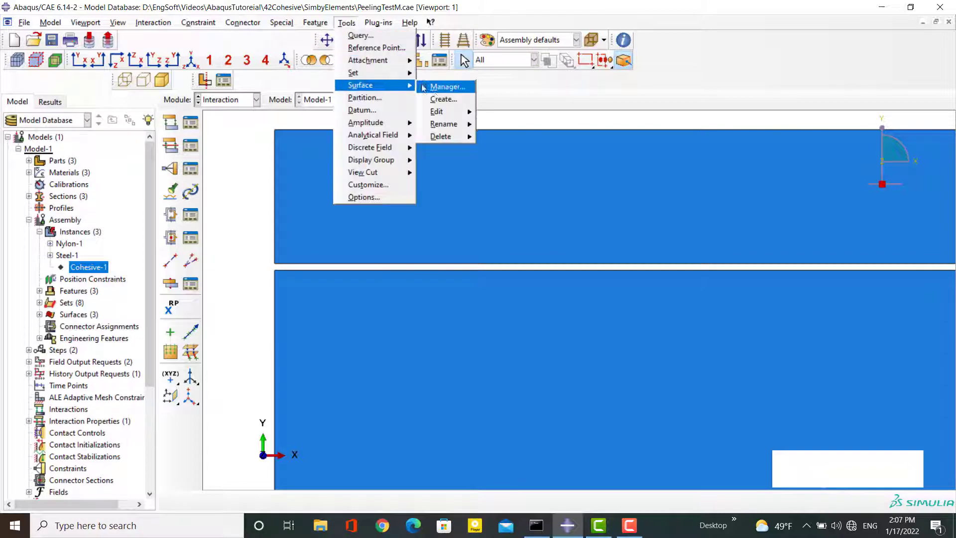
{"action": "left_click", "coordinate": [442, 98]}
{"action": "type", "text": "Ste"}
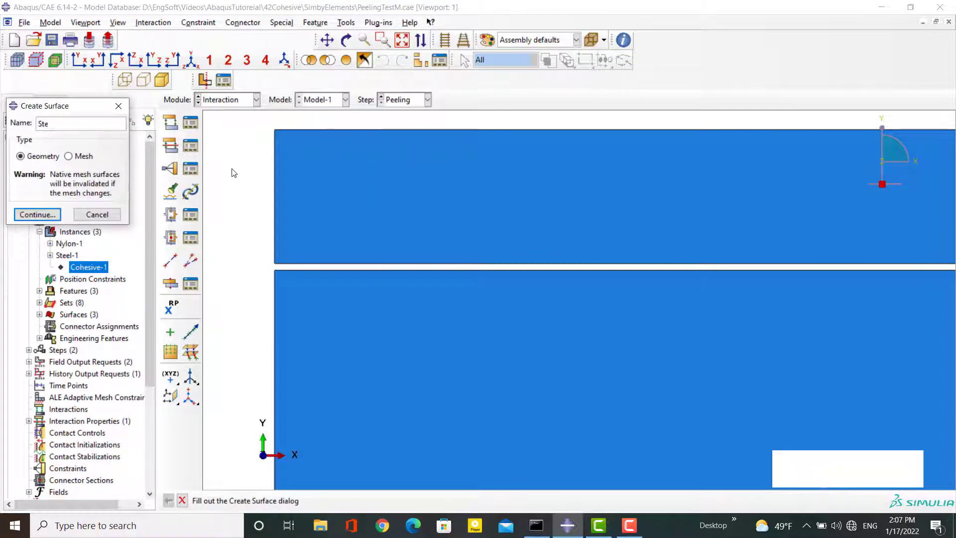
{"action": "type", "text": "el"}
{"action": "key", "text": "Return"}
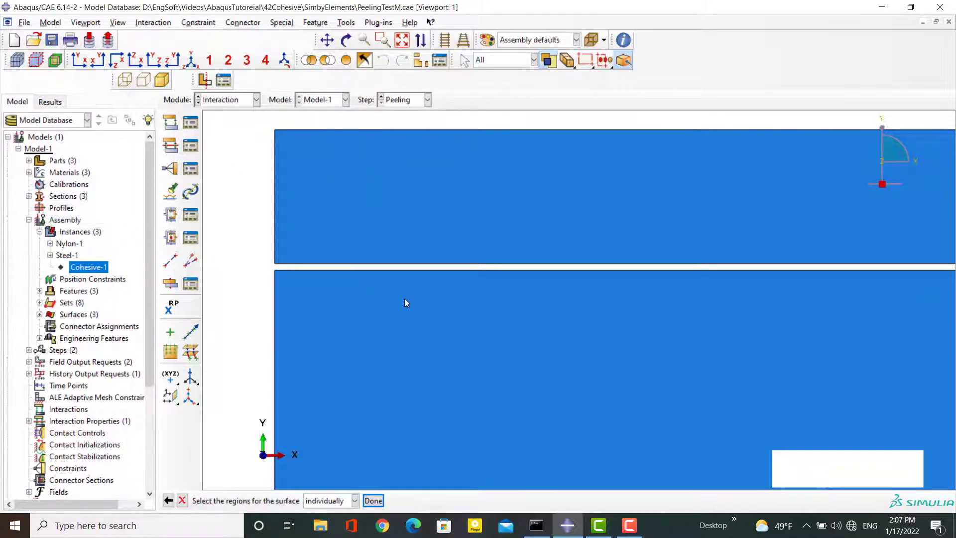
{"action": "left_click", "coordinate": [333, 270]}
{"action": "left_click", "coordinate": [373, 500]}
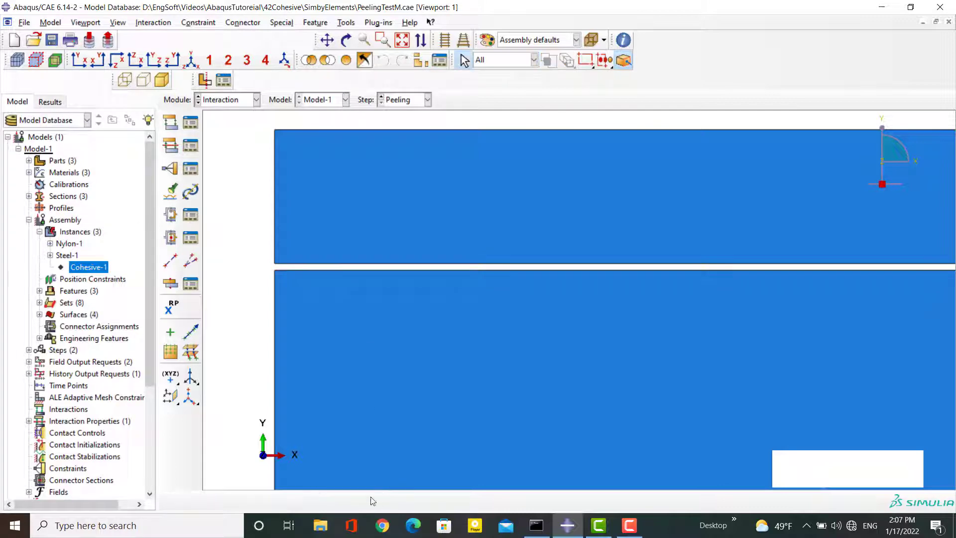
Show the Cohesive-1 instance again and hide the Nylon-1 and Steel-1 instances
{"action": "right_click", "coordinate": [86, 270]}
{"action": "key", "text": "Escape"}
{"action": "right_click", "coordinate": [67, 244]}
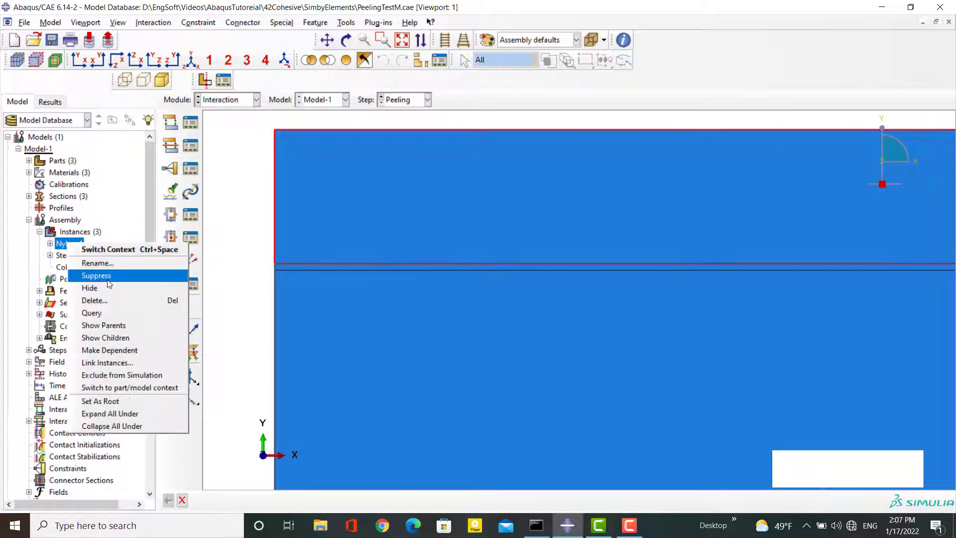
{"action": "left_click", "coordinate": [108, 281]}
{"action": "right_click", "coordinate": [79, 256]}
{"action": "left_click", "coordinate": [119, 289]}
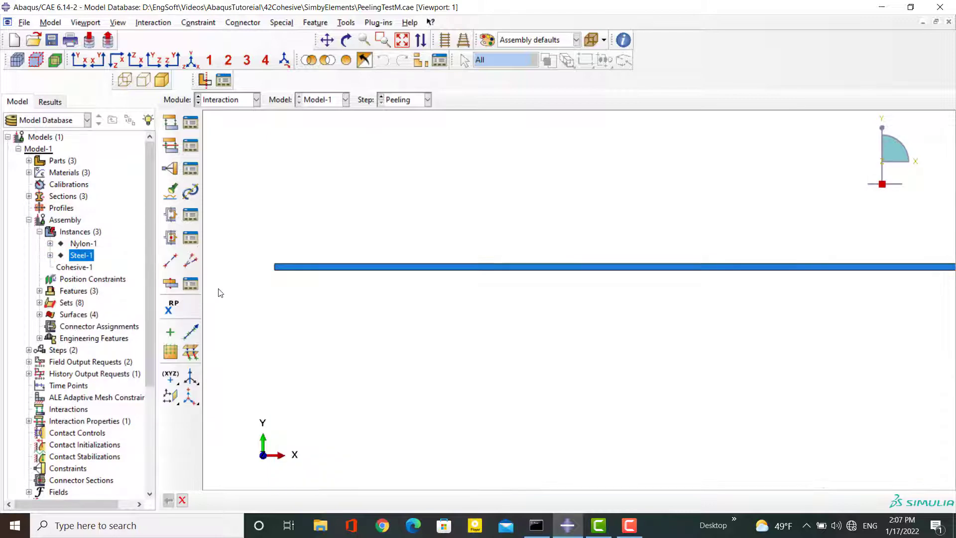
Create a geometry surface named TopCoh on the upper edge of the cohesive layer
{"action": "left_click", "coordinate": [347, 22]}
{"action": "mouse_move", "coordinate": [368, 85]}
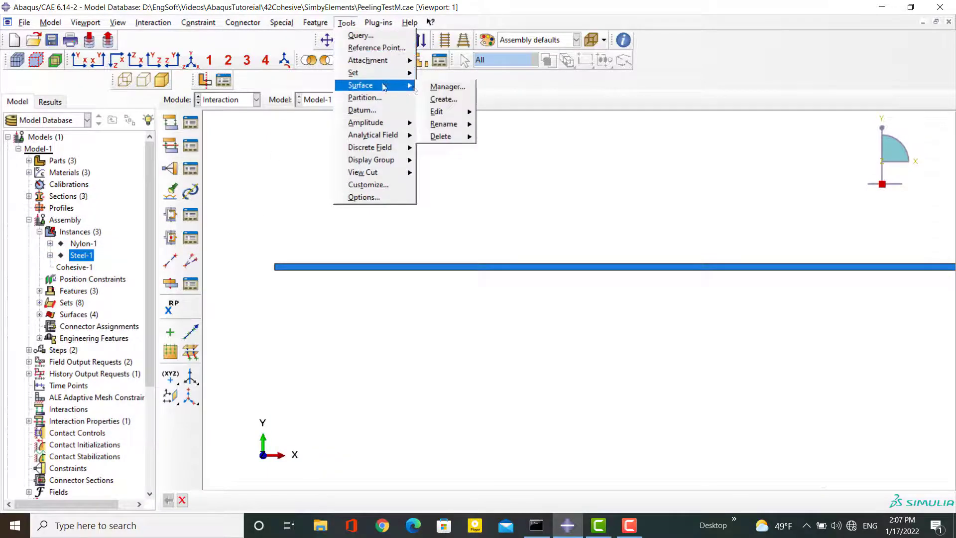
{"action": "left_click", "coordinate": [439, 100]}
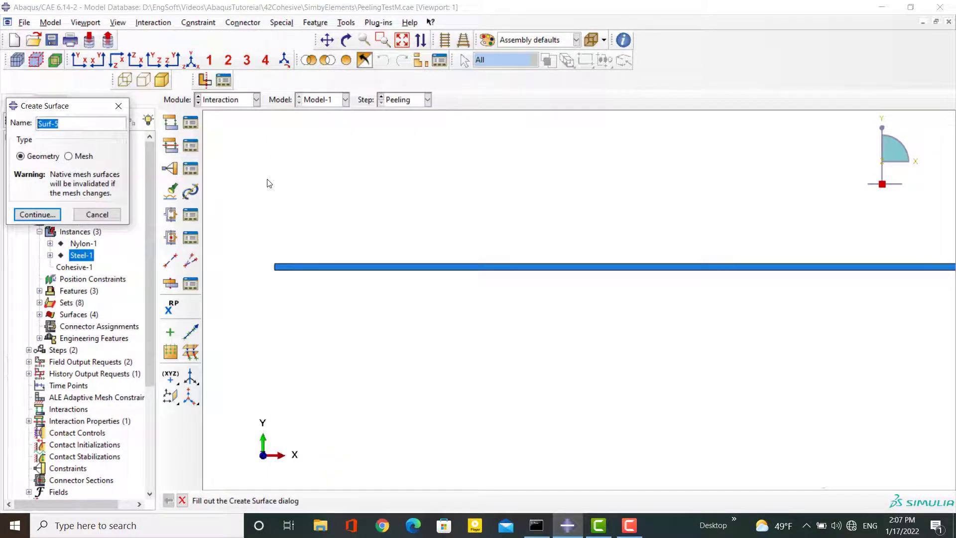
{"action": "type", "text": "TopCoh"}
{"action": "left_click", "coordinate": [34, 214]}
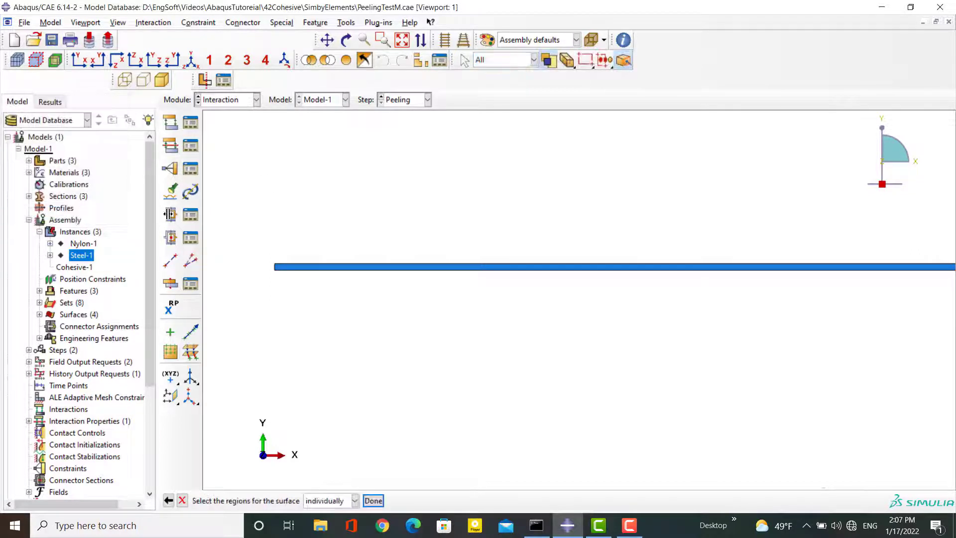
{"action": "left_click", "coordinate": [309, 267]}
{"action": "left_click", "coordinate": [373, 500]}
Create a geometry surface named BottomCoh on the lower edge of the cohesive layer
{"action": "left_click", "coordinate": [346, 23]}
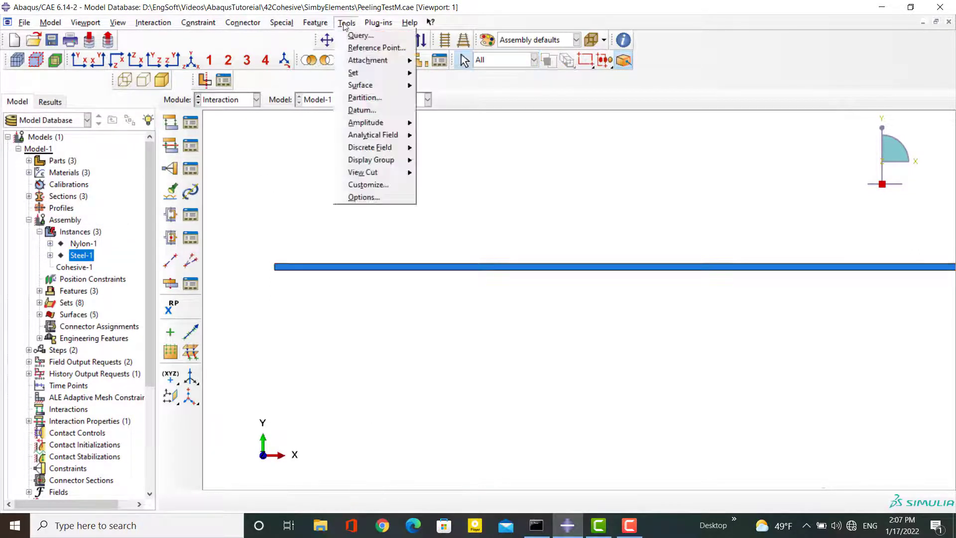
{"action": "mouse_move", "coordinate": [361, 86]}
{"action": "left_click", "coordinate": [443, 97]}
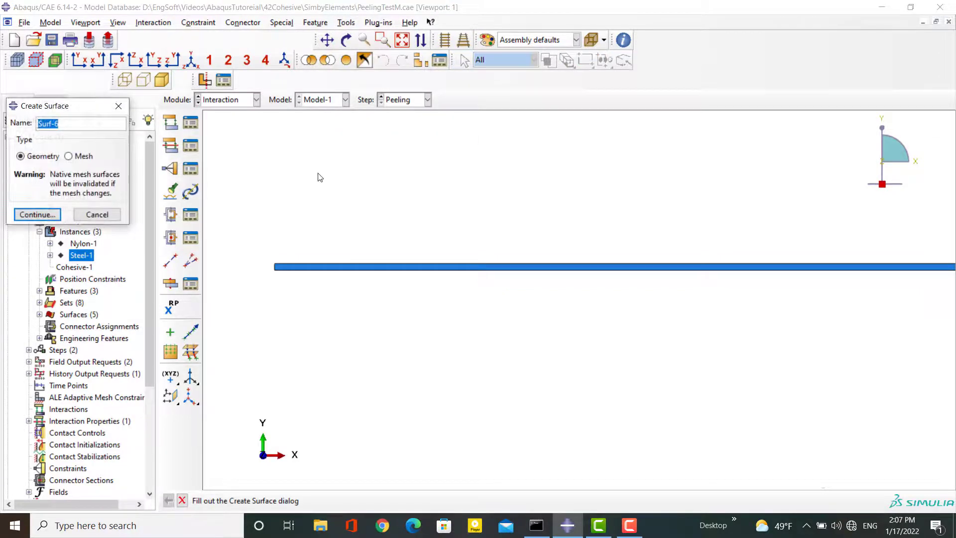
{"action": "type", "text": "BottomCoh"}
{"action": "key", "text": "Return"}
{"action": "left_click", "coordinate": [288, 274]}
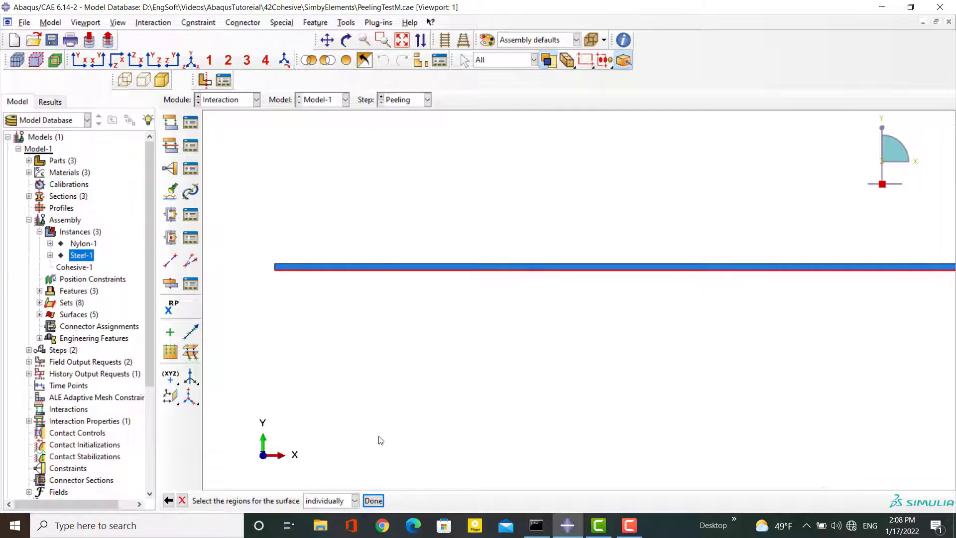
{"action": "left_click", "coordinate": [373, 500]}
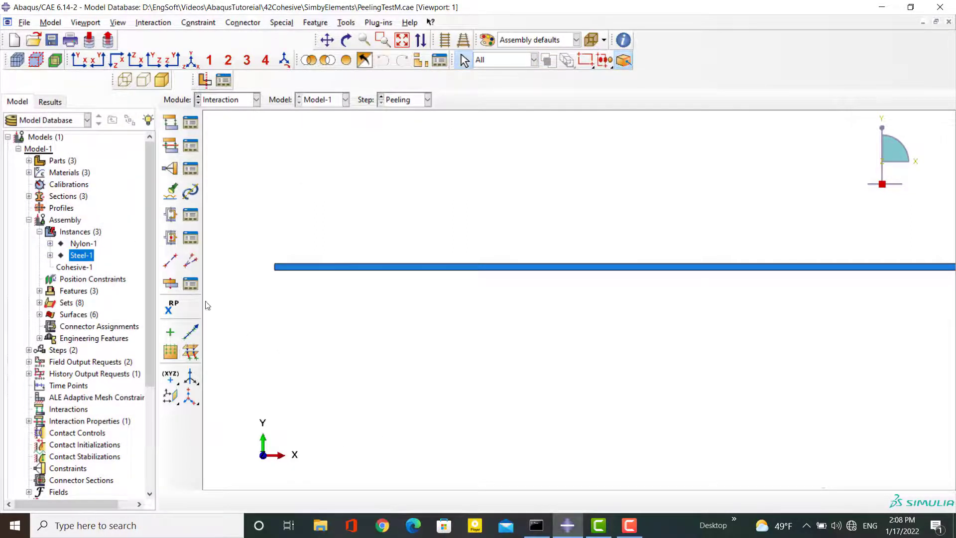
Show the Nylon-1 and Steel-1 instances again in the assembly
{"action": "right_click", "coordinate": [80, 252]}
{"action": "left_click", "coordinate": [103, 293]}
{"action": "right_click", "coordinate": [80, 251]}
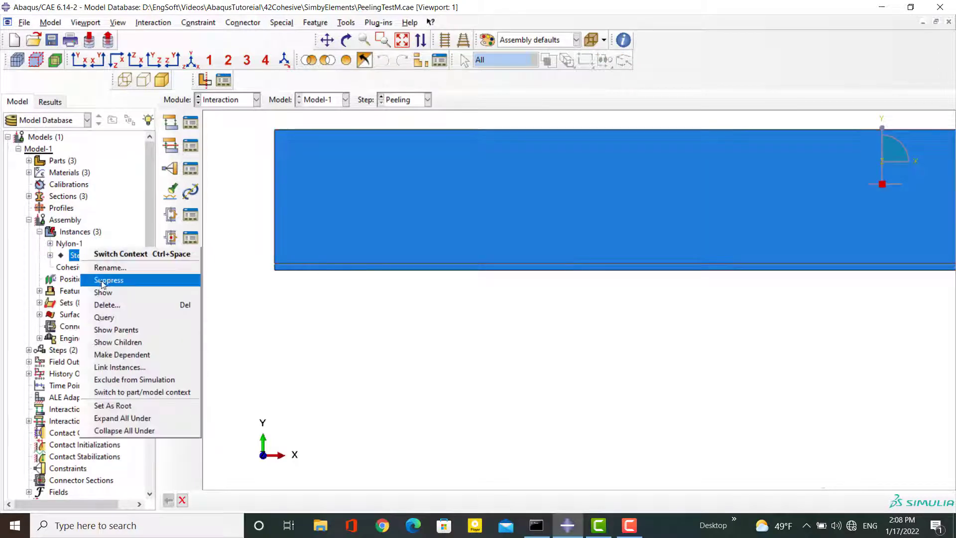
{"action": "left_click", "coordinate": [102, 281]}
{"action": "left_click", "coordinate": [398, 44]}
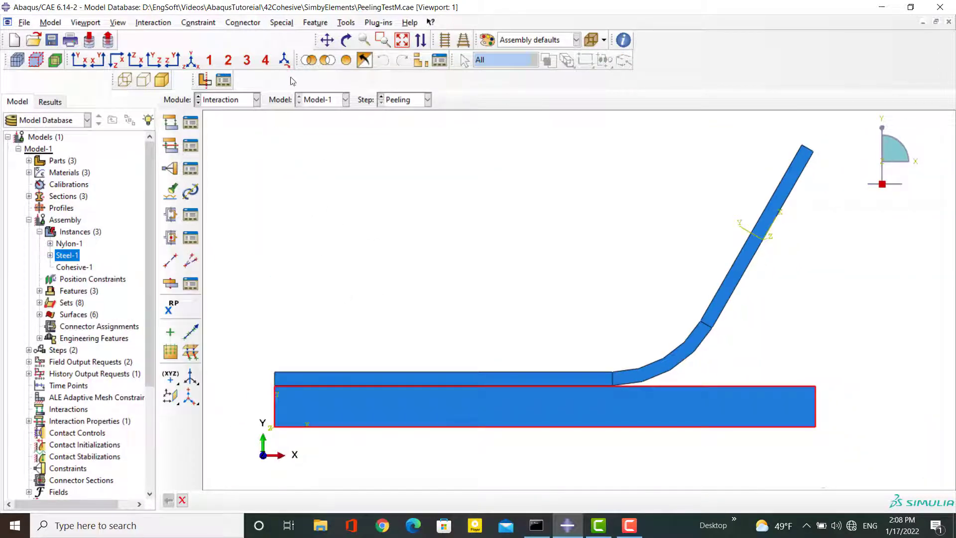
Create a tie constraint named NylonCoh with Nylon as the master surface and TopCoh as the slave surface
{"action": "left_click", "coordinate": [170, 169]}
{"action": "type", "text": "NylonCoh"}
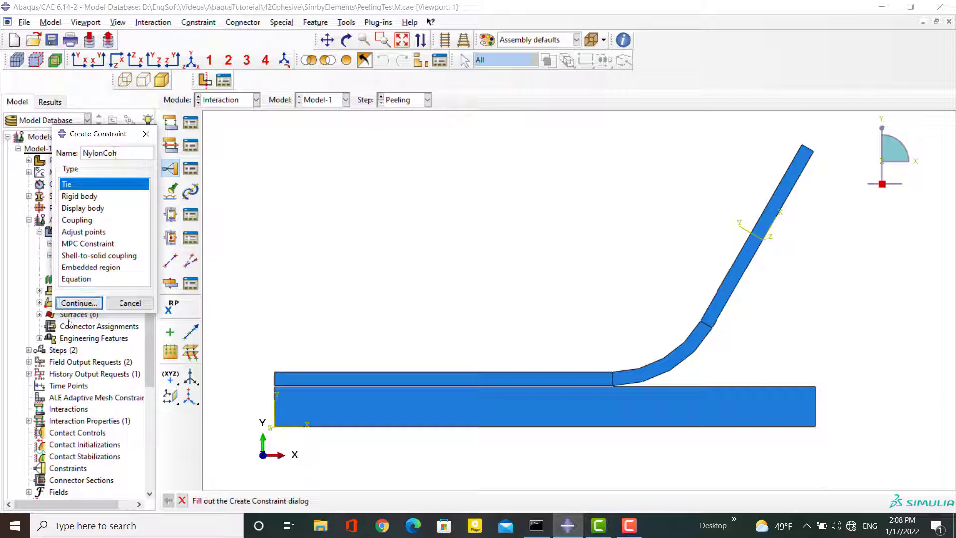
{"action": "left_click", "coordinate": [82, 305]}
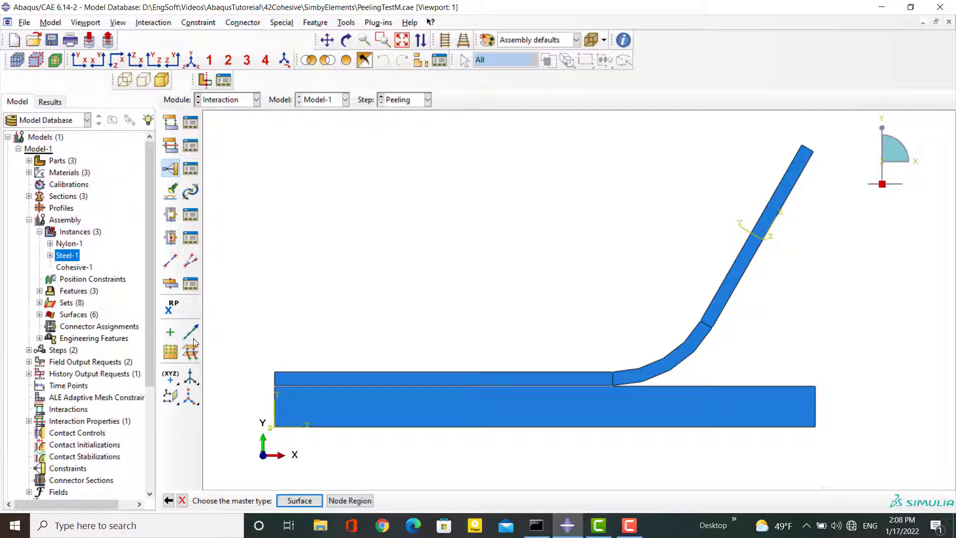
{"action": "left_click", "coordinate": [299, 502]}
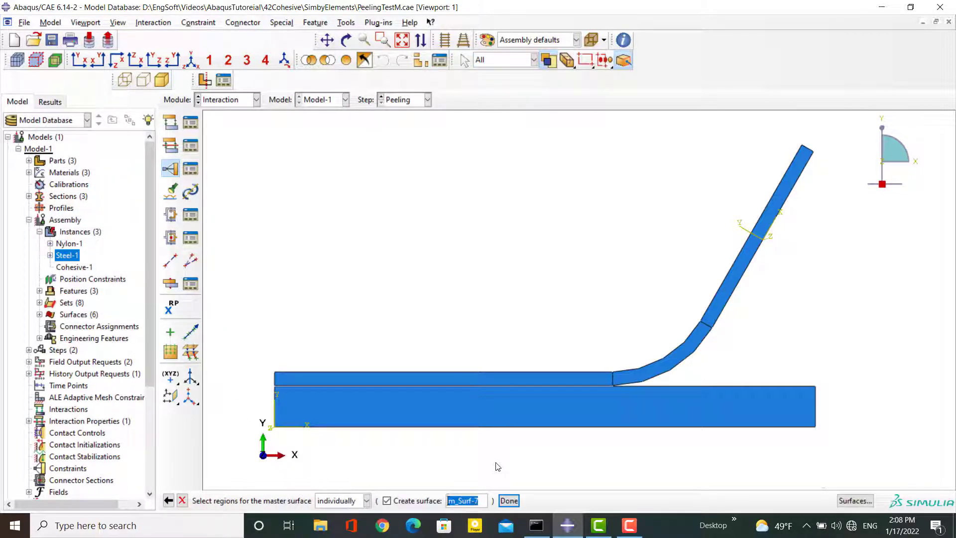
{"action": "left_click", "coordinate": [855, 500]}
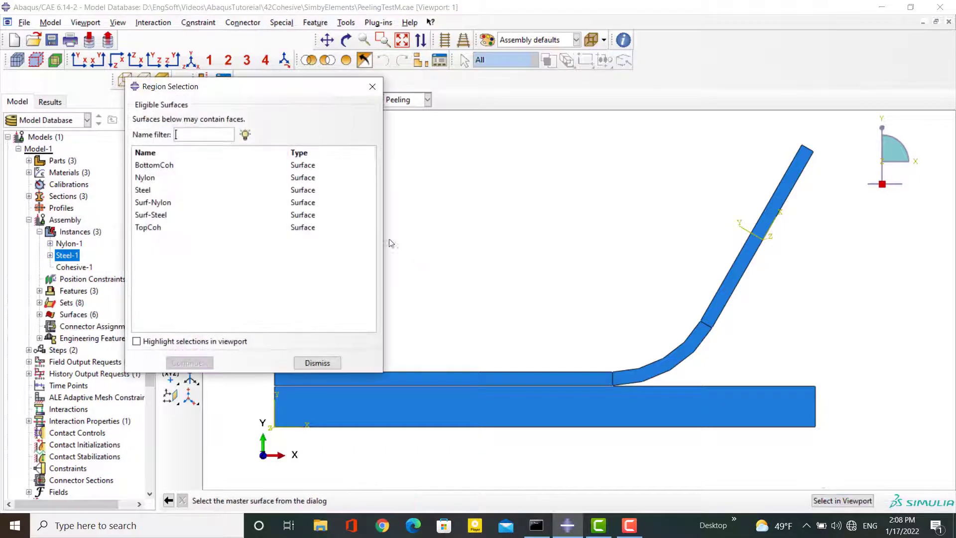
{"action": "left_click", "coordinate": [149, 180]}
{"action": "left_click", "coordinate": [195, 363]}
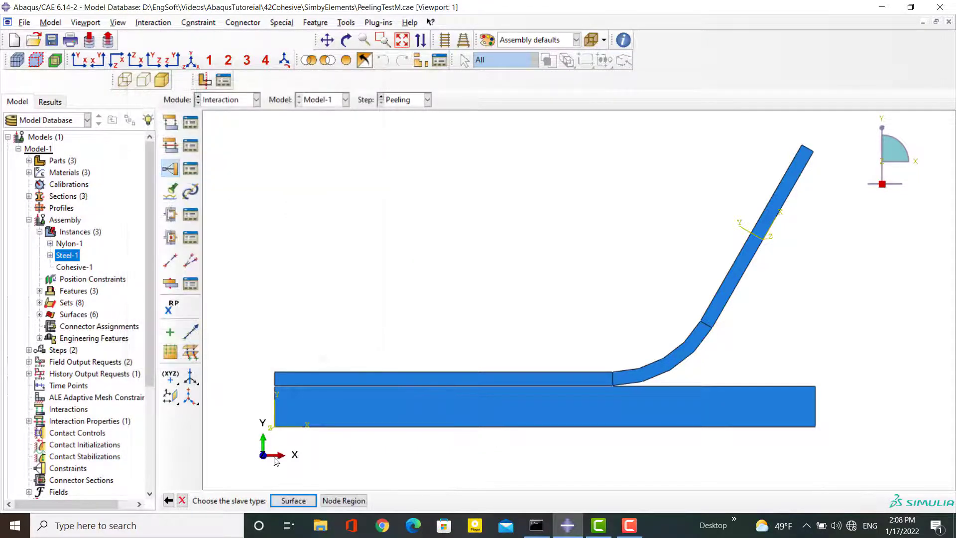
{"action": "left_click", "coordinate": [293, 500]}
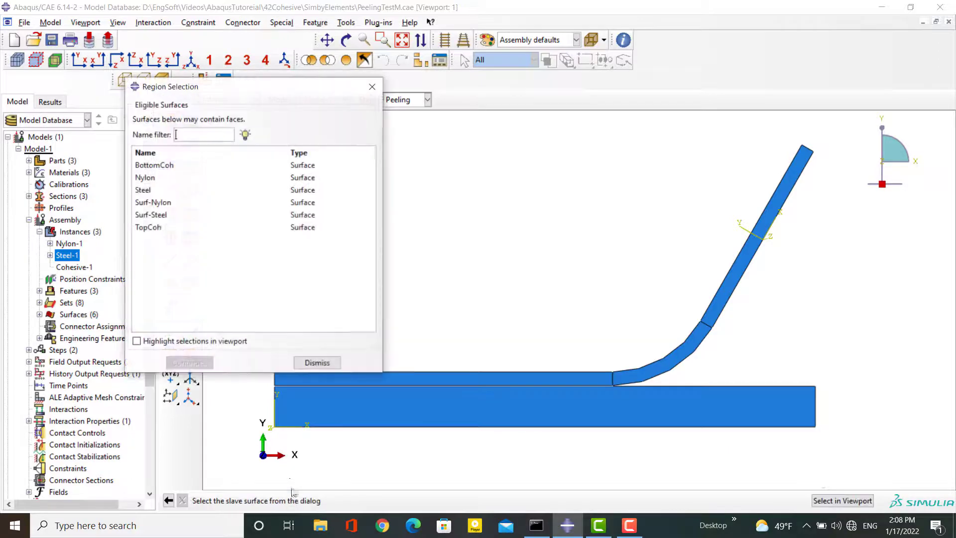
{"action": "left_click", "coordinate": [149, 227]}
{"action": "left_click", "coordinate": [189, 362]}
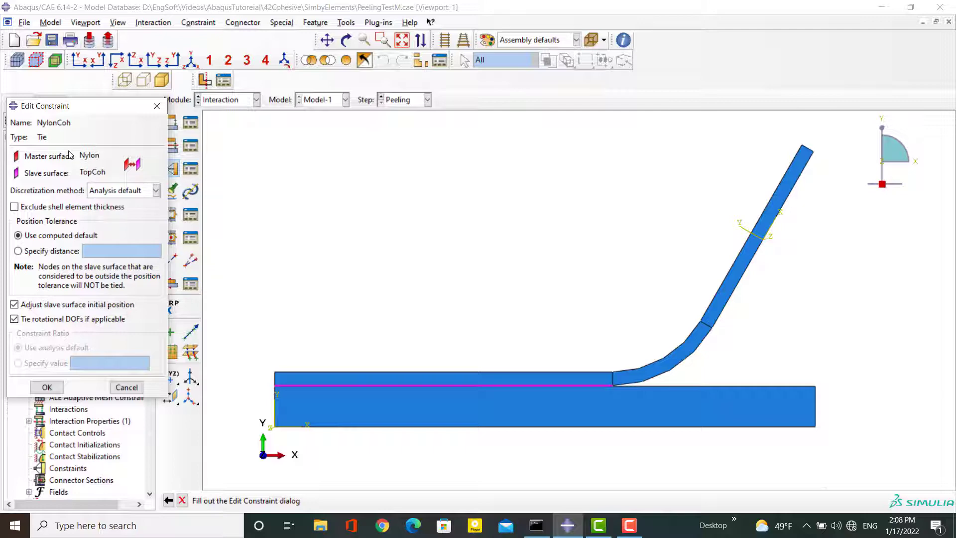
{"action": "left_click", "coordinate": [45, 387]}
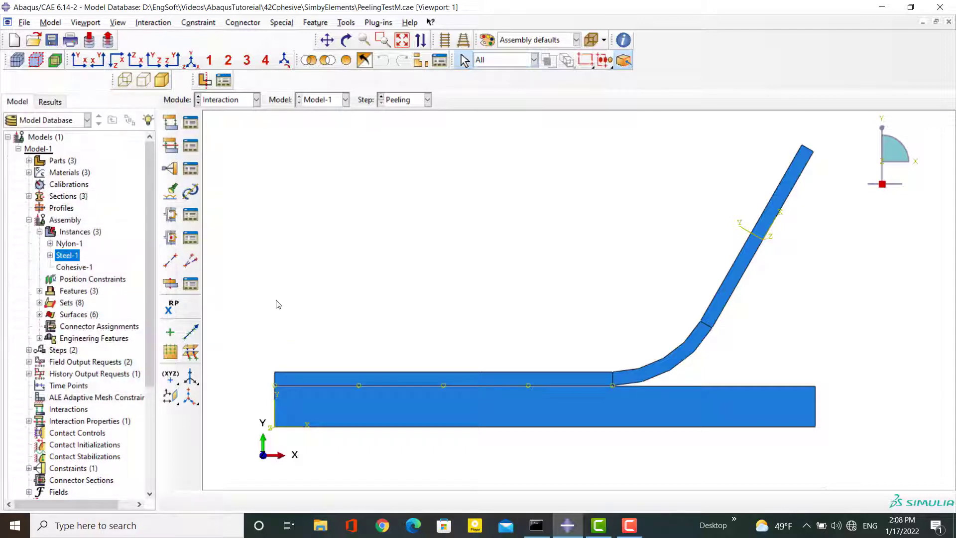
Create a tie constraint named SteelCoh with Steel as the master surface and BottomCoh as the slave surface
{"action": "left_click", "coordinate": [170, 168]}
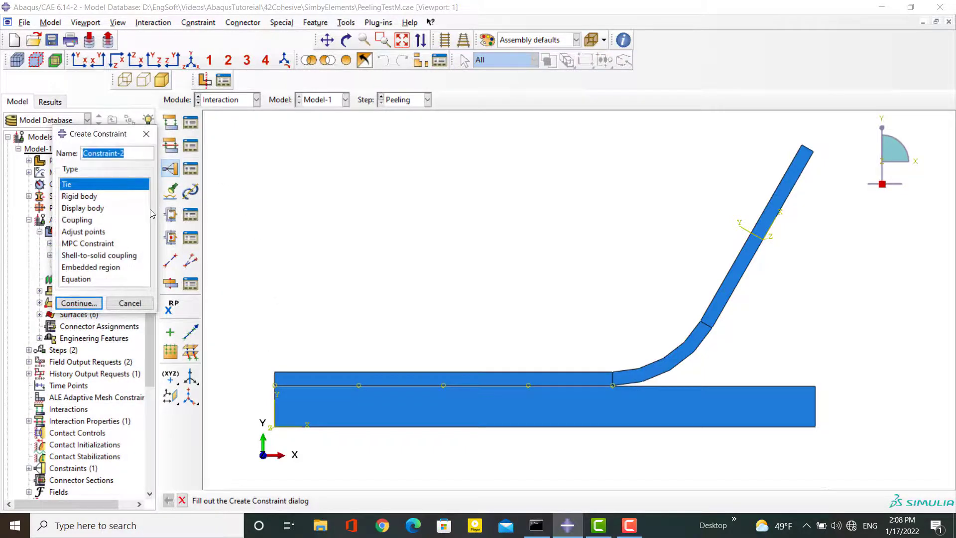
{"action": "type", "text": "Stee"}
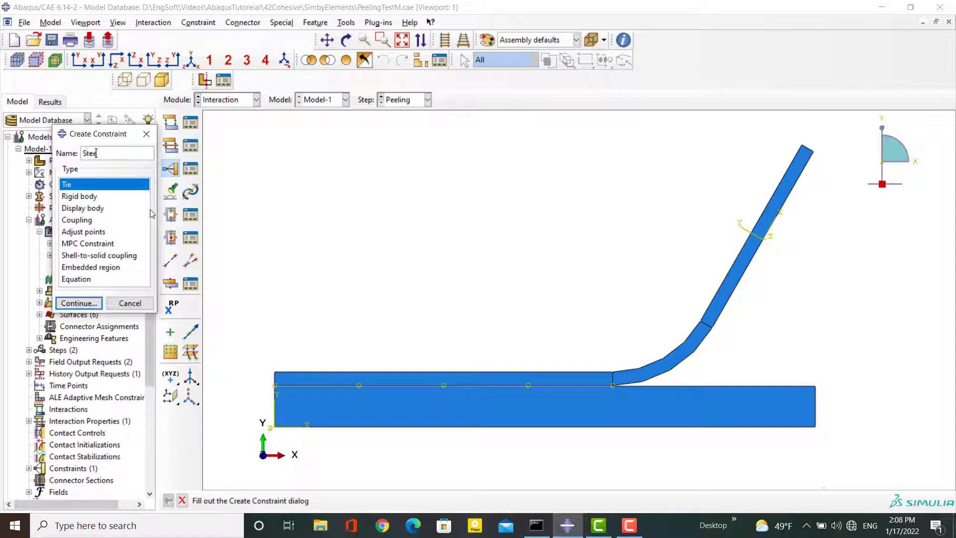
{"action": "type", "text": "lCoh"}
{"action": "left_click", "coordinate": [78, 303]}
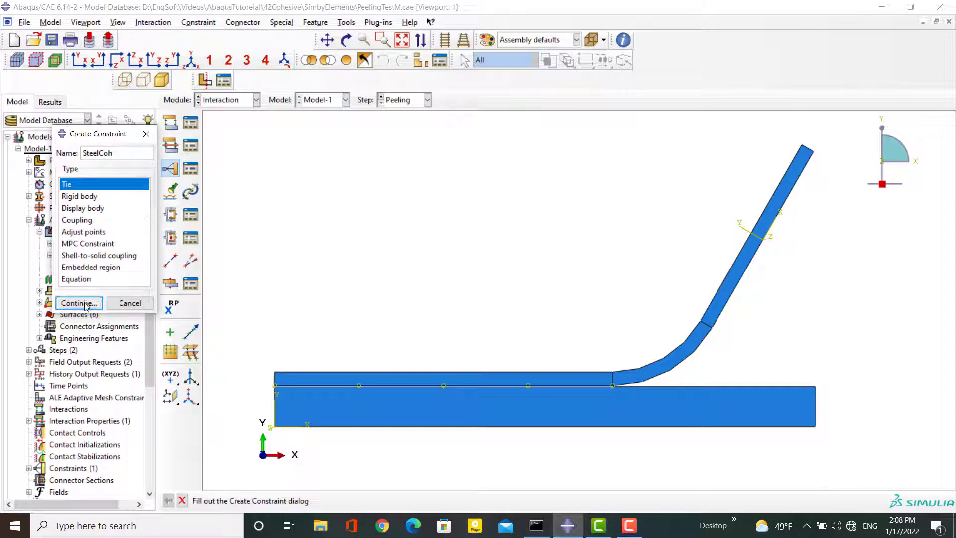
{"action": "left_click", "coordinate": [297, 500]}
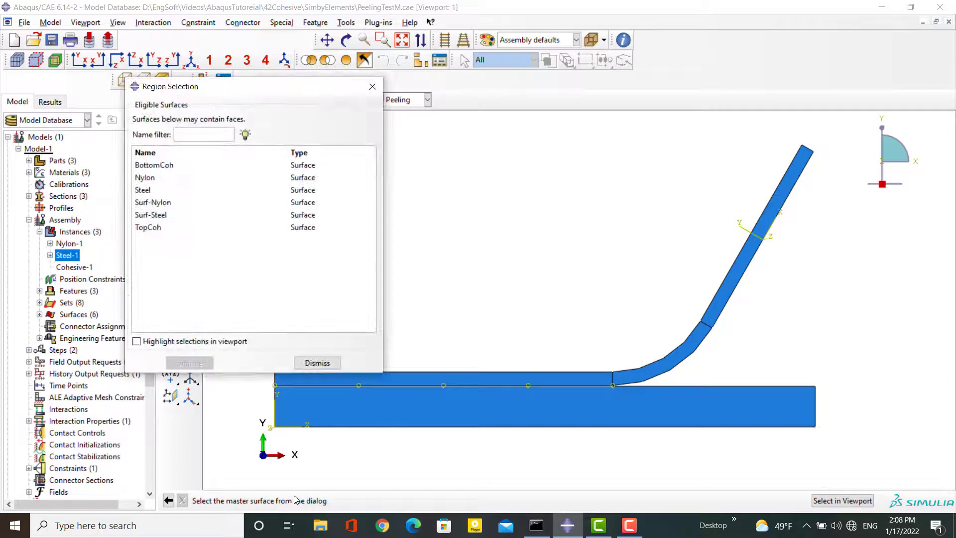
{"action": "left_click", "coordinate": [151, 192]}
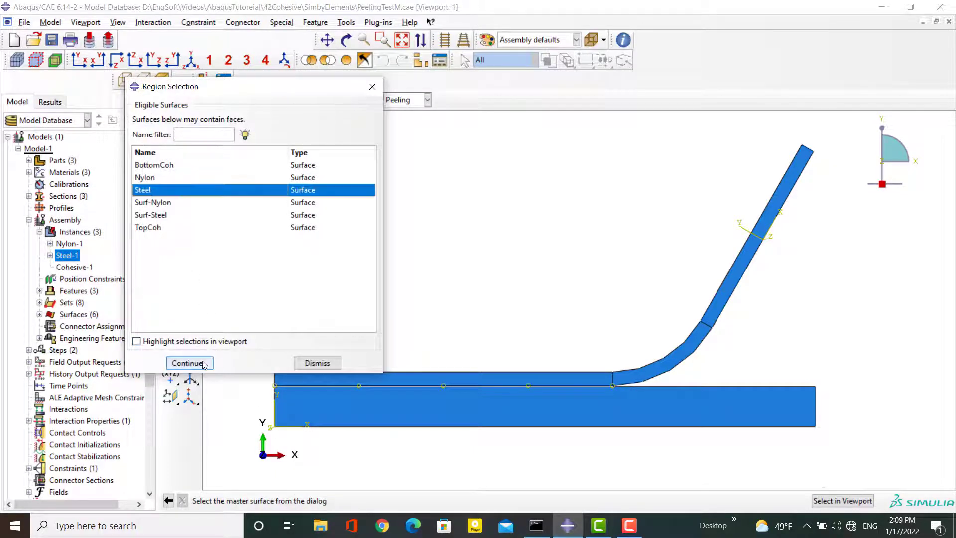
{"action": "left_click", "coordinate": [209, 363]}
{"action": "left_click", "coordinate": [293, 501]}
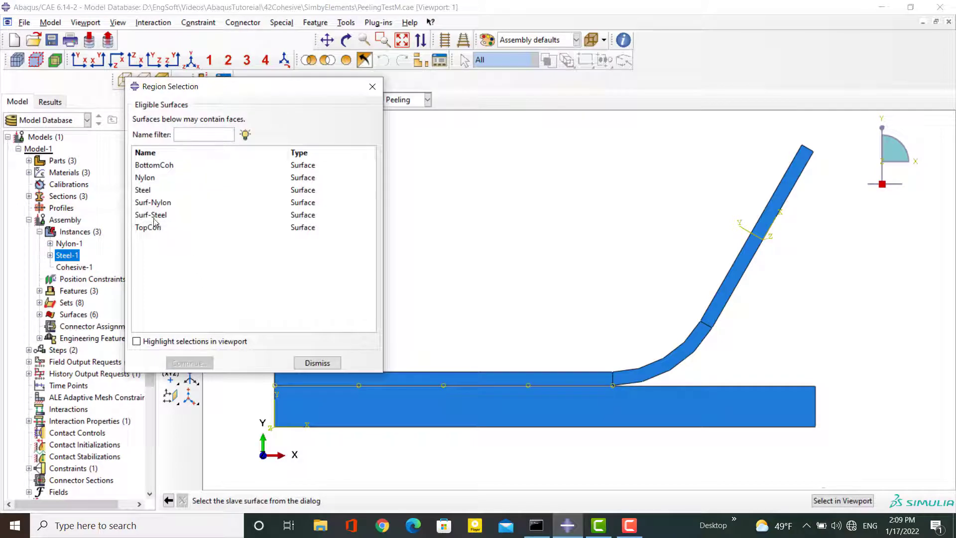
{"action": "left_click", "coordinate": [161, 166]}
{"action": "left_click", "coordinate": [190, 363]}
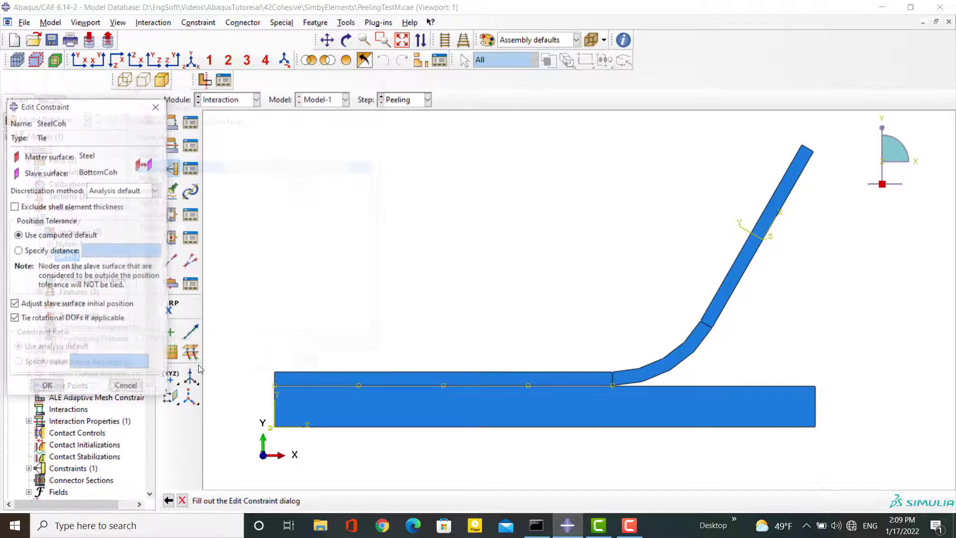
{"action": "left_click", "coordinate": [47, 388]}
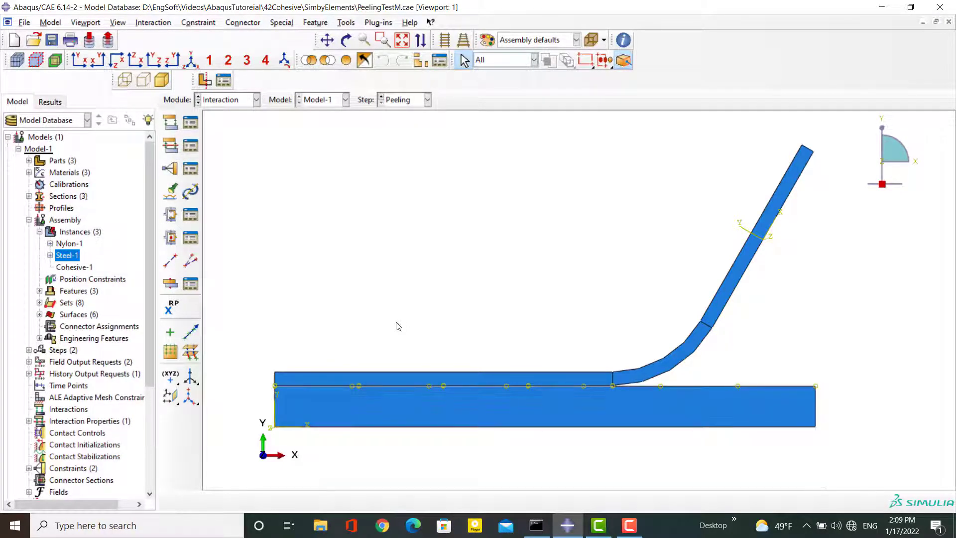
Examine the existing boundary conditions on the steel base and the nylon strip's free end in the Load module
{"action": "left_click", "coordinate": [240, 101]}
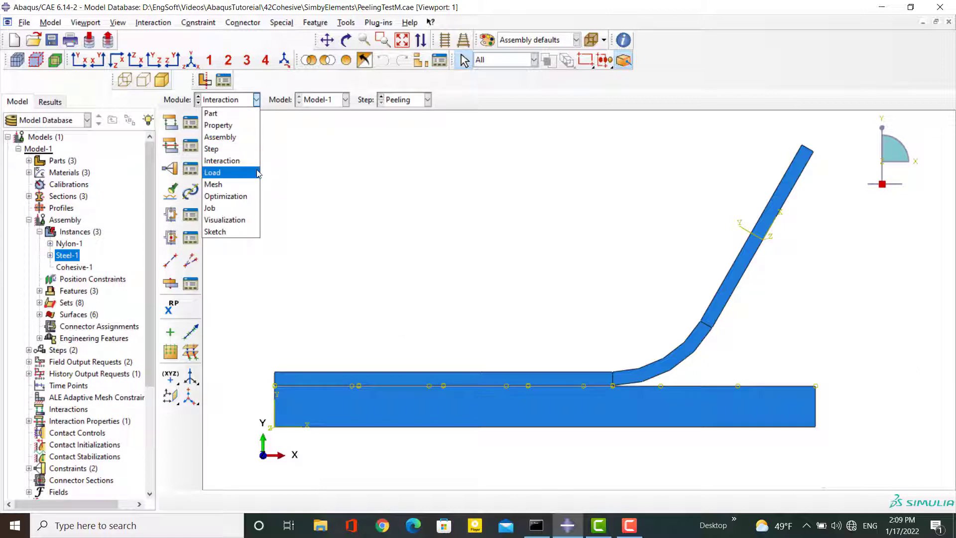
{"action": "left_click", "coordinate": [219, 172]}
{"action": "scroll", "coordinate": [331, 268], "scroll_direction": "up", "scroll_amount": 2}
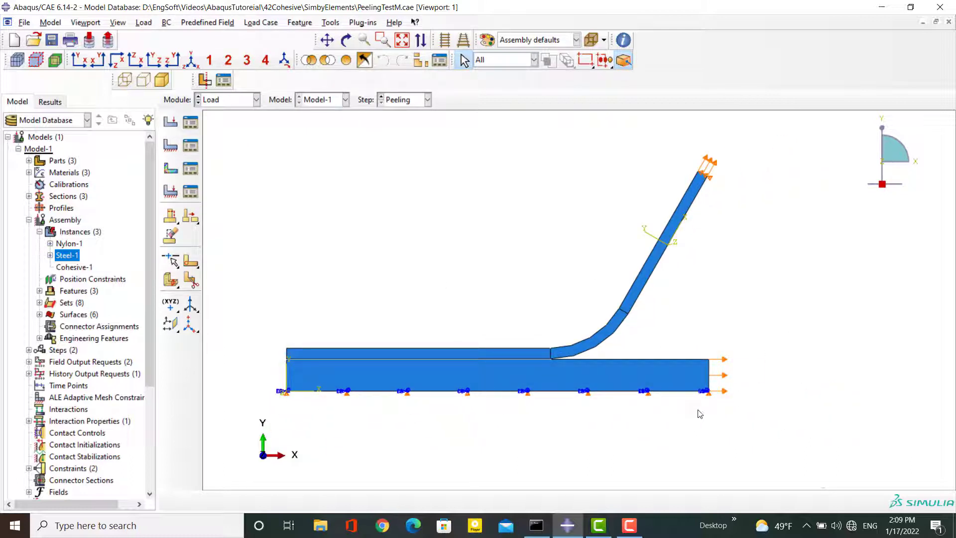
{"action": "left_click", "coordinate": [708, 370]}
{"action": "left_click", "coordinate": [717, 185]}
Switch to meshing the Cohesive part and set its mesh controls to Quad element shape with the Structured technique
{"action": "left_click", "coordinate": [239, 102]}
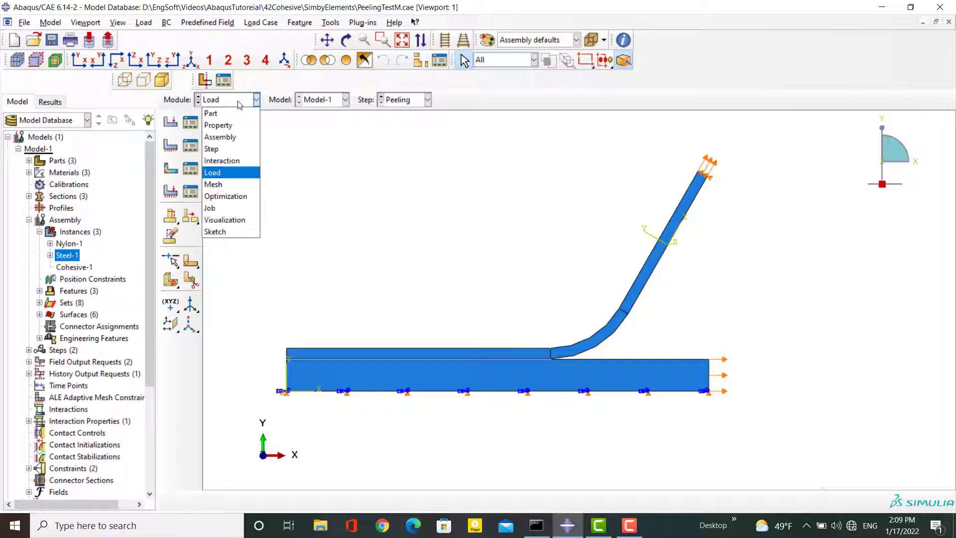
{"action": "left_click", "coordinate": [219, 184]}
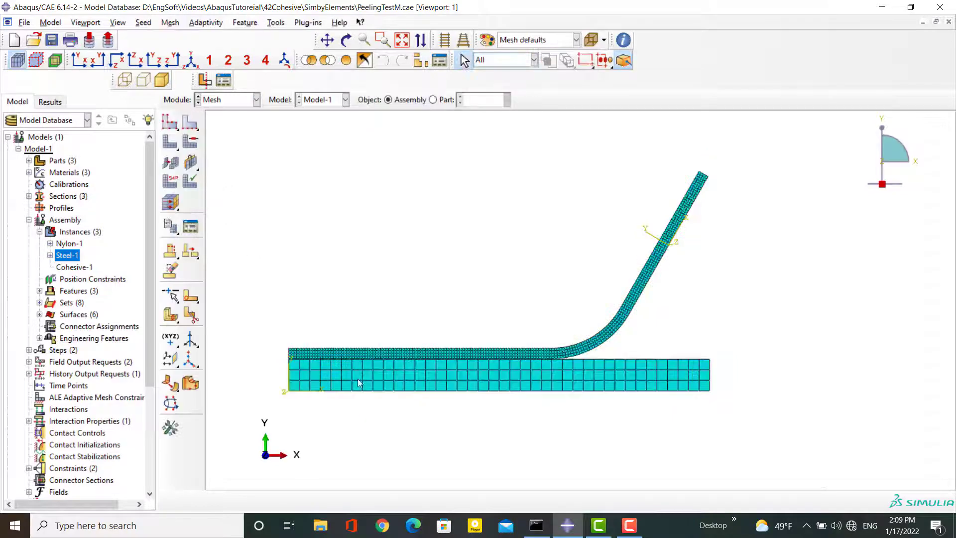
{"action": "scroll", "coordinate": [372, 408], "scroll_direction": "up", "scroll_amount": 4}
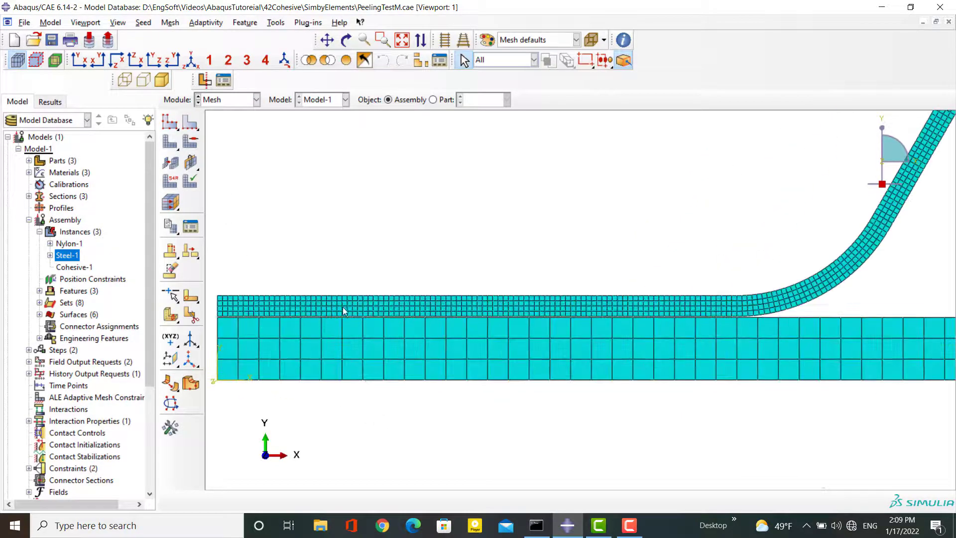
{"action": "left_click", "coordinate": [435, 99]}
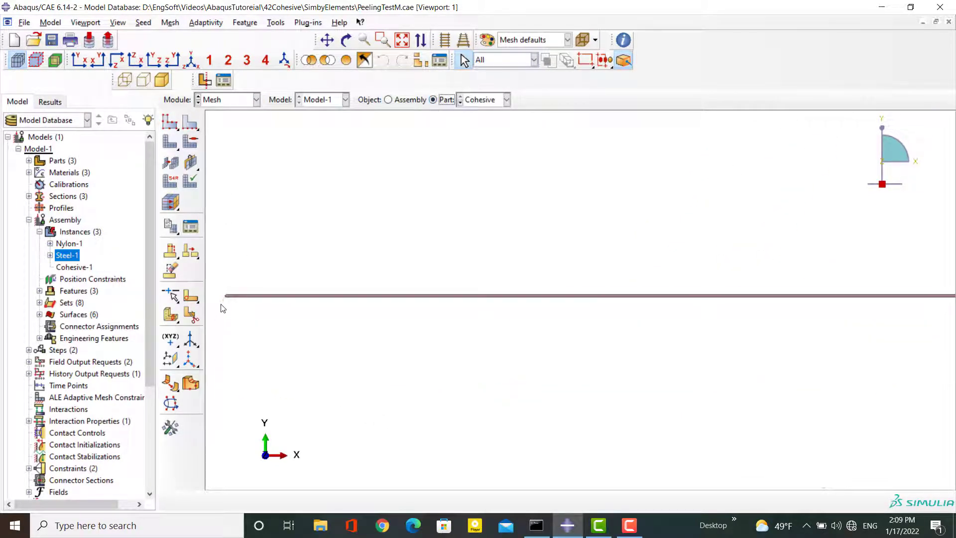
{"action": "scroll", "coordinate": [229, 297], "scroll_direction": "up", "scroll_amount": 10}
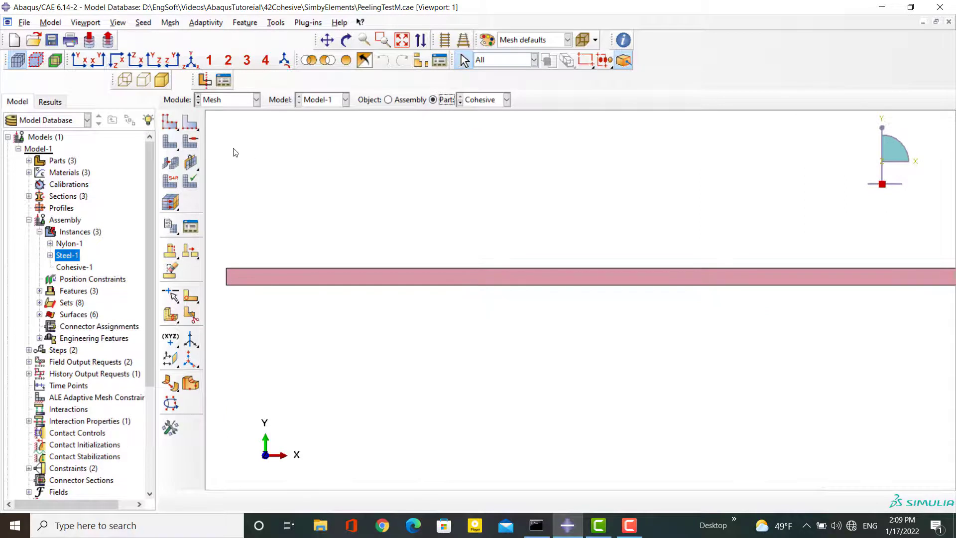
{"action": "left_click", "coordinate": [190, 123]}
{"action": "left_click", "coordinate": [141, 236]}
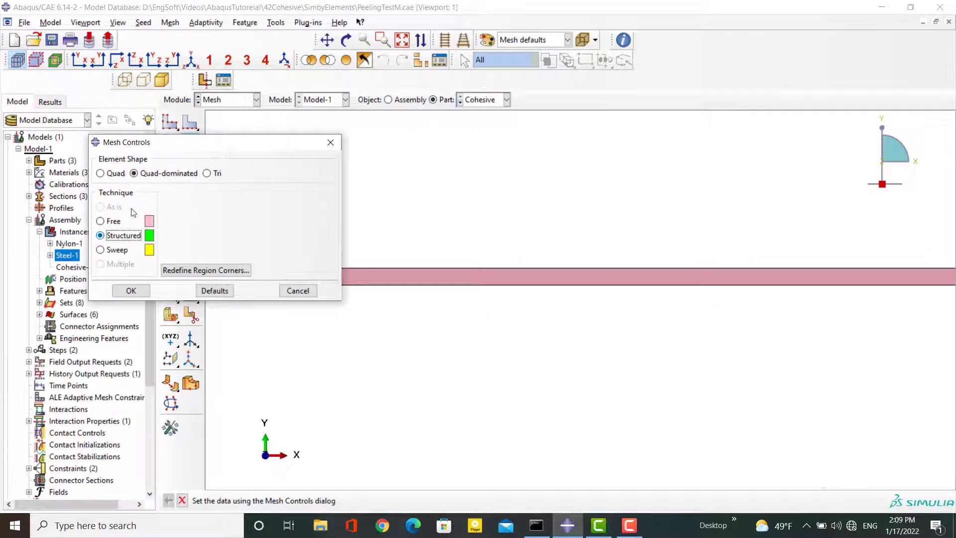
{"action": "left_click", "coordinate": [110, 173]}
{"action": "left_click", "coordinate": [130, 291]}
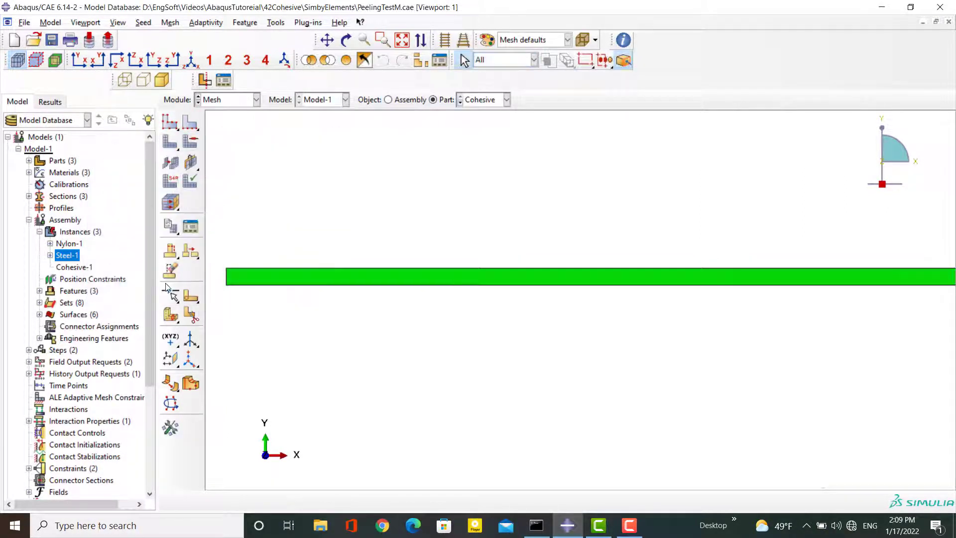
Seed the Cohesive part with an approximate global size of 0.02
{"action": "left_click", "coordinate": [170, 122]}
{"action": "type", "text": "0.02"}
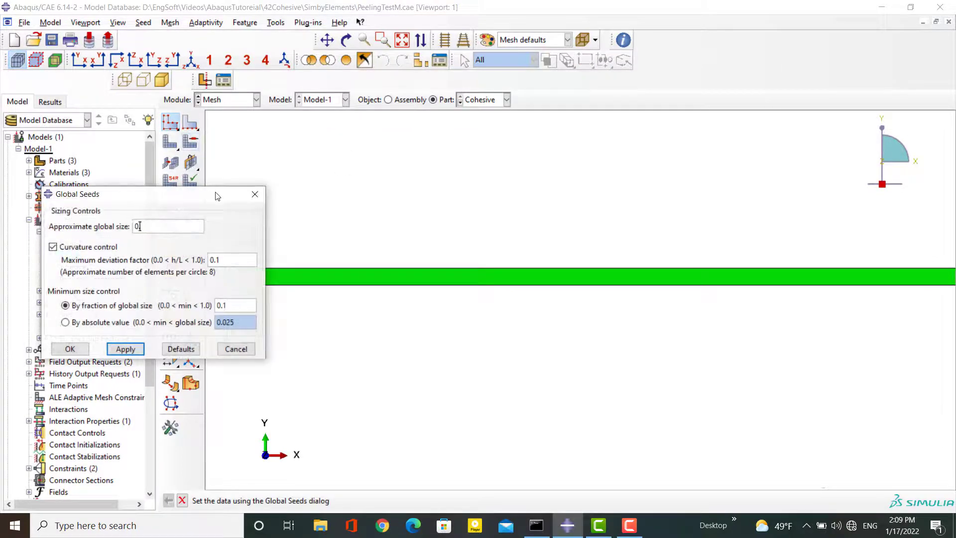
{"action": "left_click", "coordinate": [70, 349]}
Assign the Cohesive element family to the cohesive layer, with element deletion set to Yes and a specified maximum degradation
{"action": "left_click", "coordinate": [170, 181]}
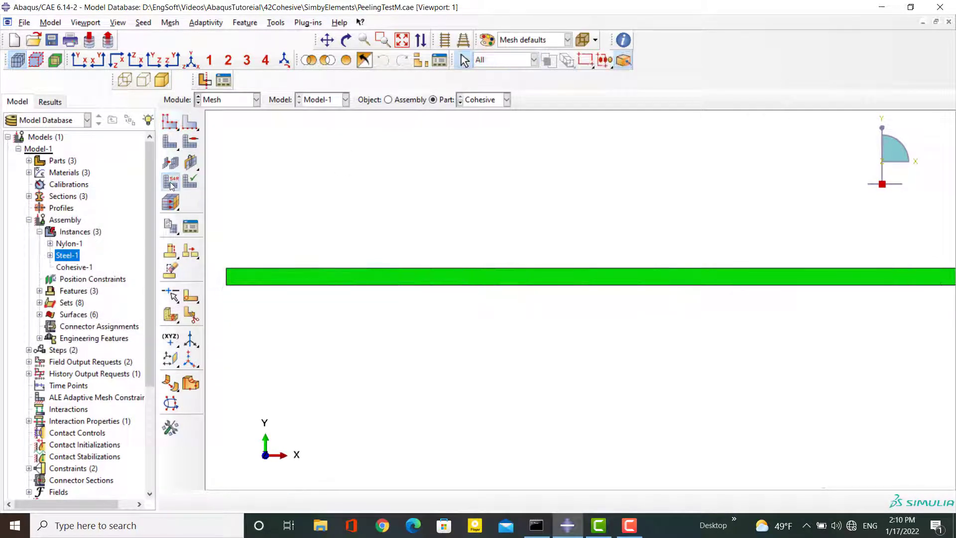
{"action": "left_click", "coordinate": [301, 276]}
{"action": "left_click", "coordinate": [440, 501]}
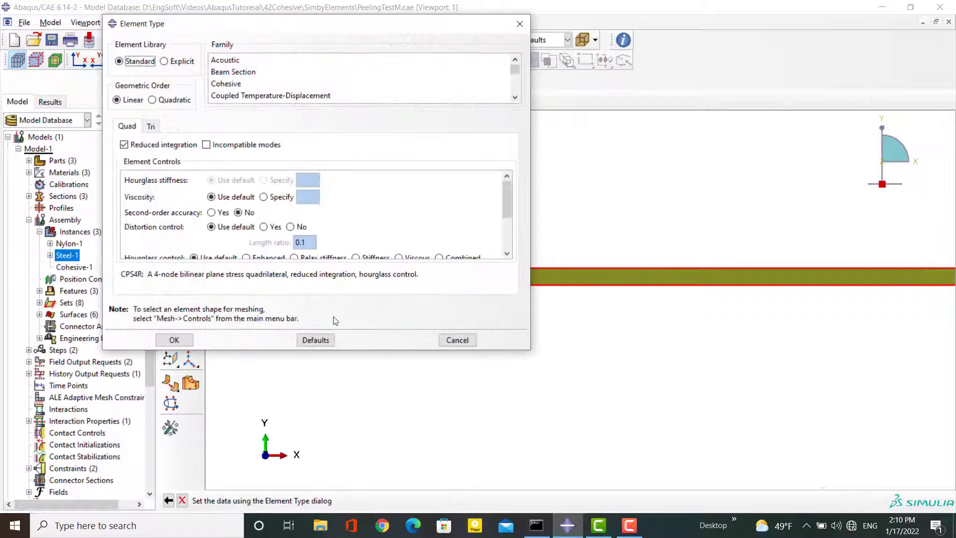
{"action": "left_click", "coordinate": [235, 85]}
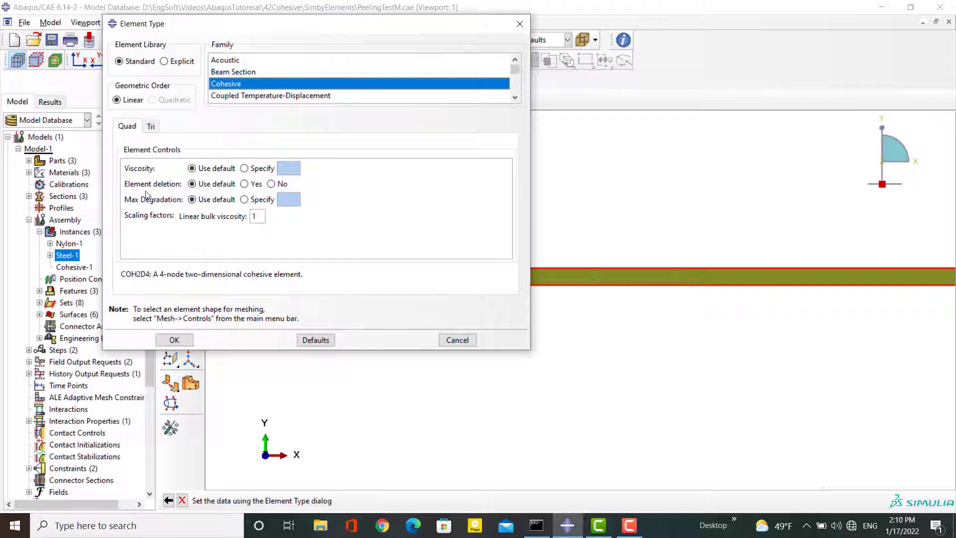
{"action": "left_click", "coordinate": [244, 184]}
{"action": "left_click", "coordinate": [244, 199]}
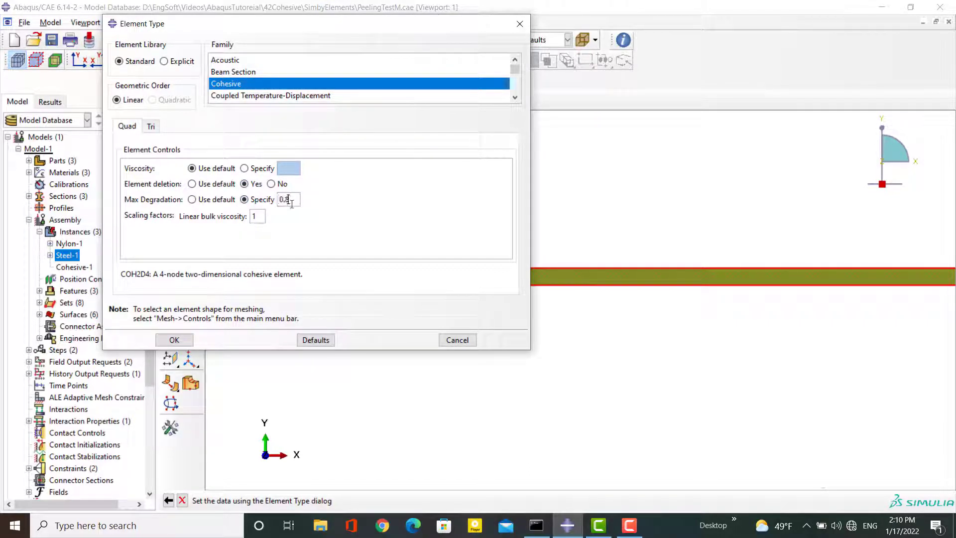
{"action": "left_click", "coordinate": [175, 340]}
Generate the mesh on the Cohesive part
{"action": "left_click", "coordinate": [175, 144]}
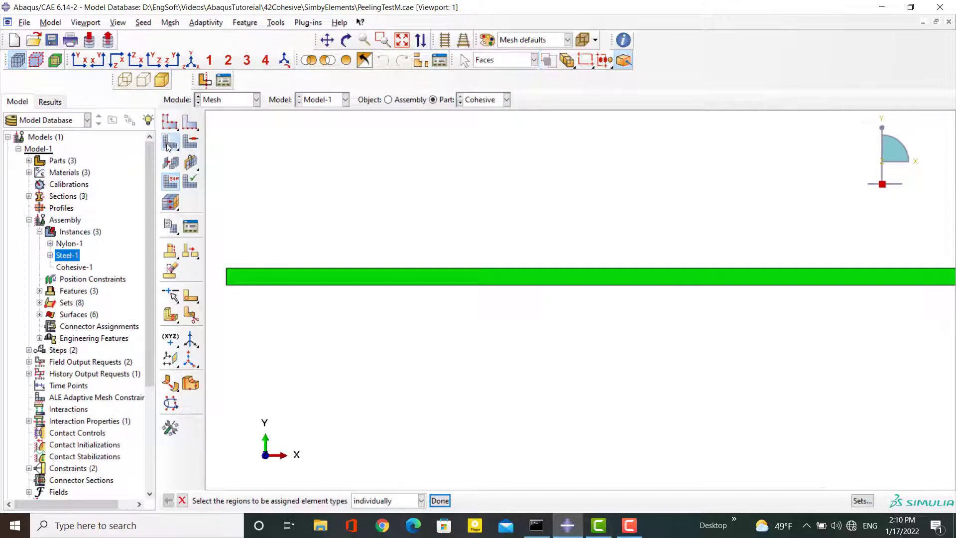
{"action": "left_click", "coordinate": [274, 501]}
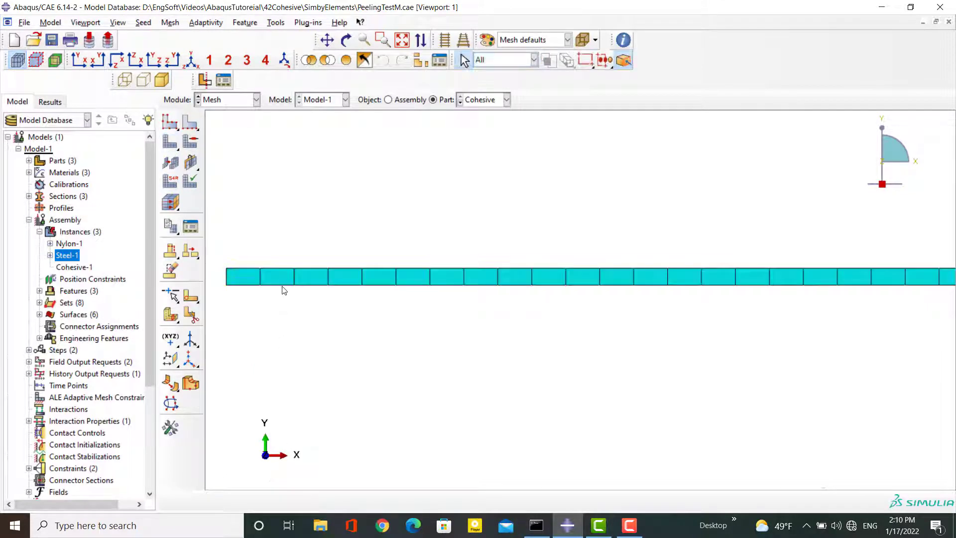
{"action": "left_click", "coordinate": [402, 40]}
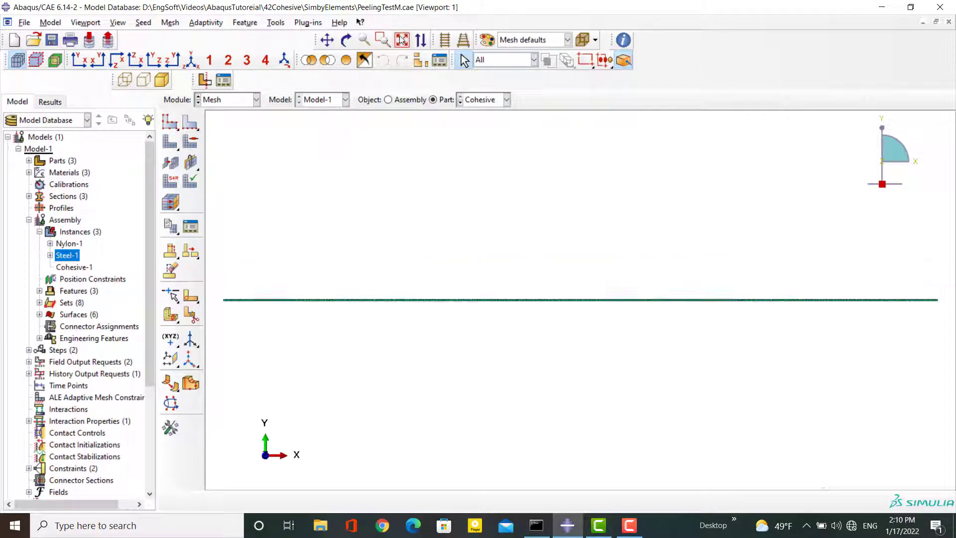
Return to the full assembly and submit the PeelingTest job for analysis, overwriting its existing results
{"action": "left_click", "coordinate": [388, 100]}
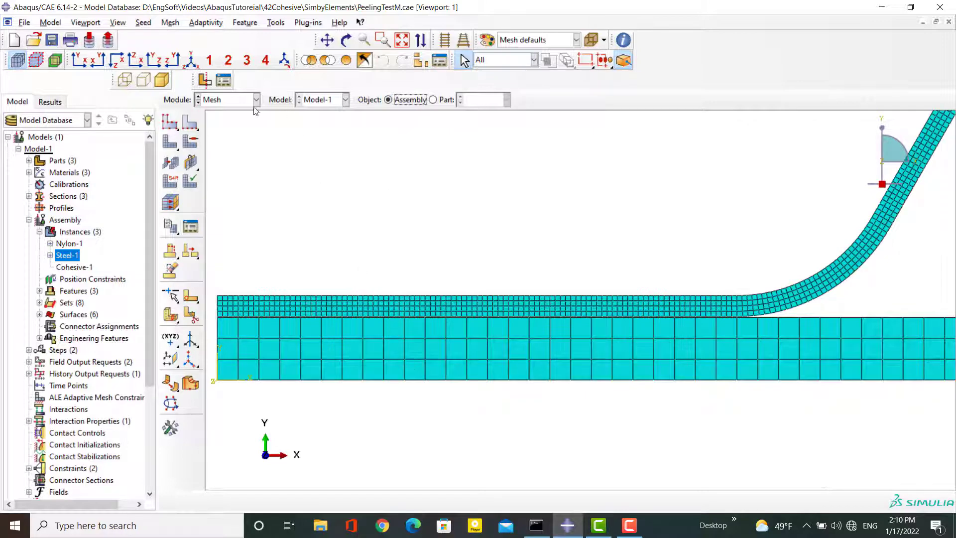
{"action": "left_click", "coordinate": [238, 101]}
{"action": "left_click", "coordinate": [233, 204]}
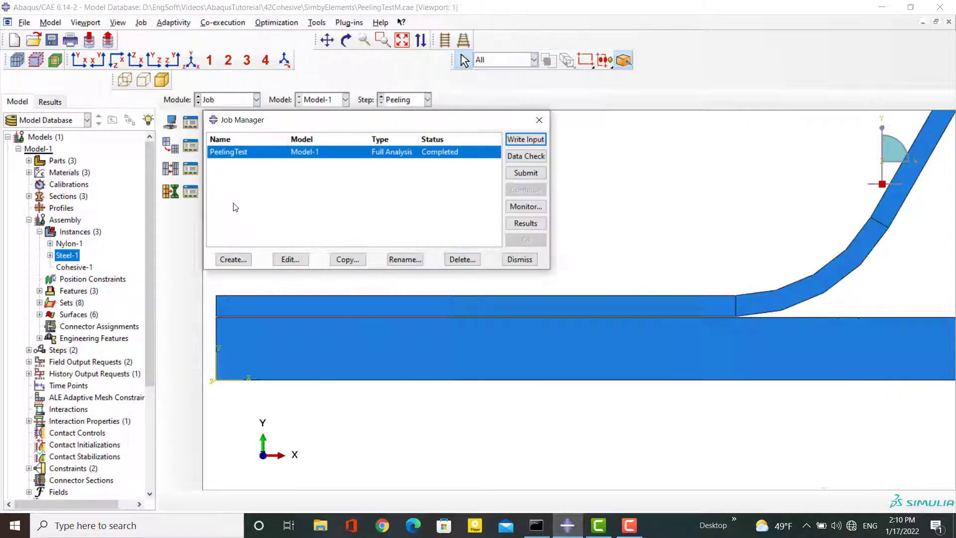
{"action": "left_click", "coordinate": [526, 173]}
{"action": "left_click", "coordinate": [551, 143]}
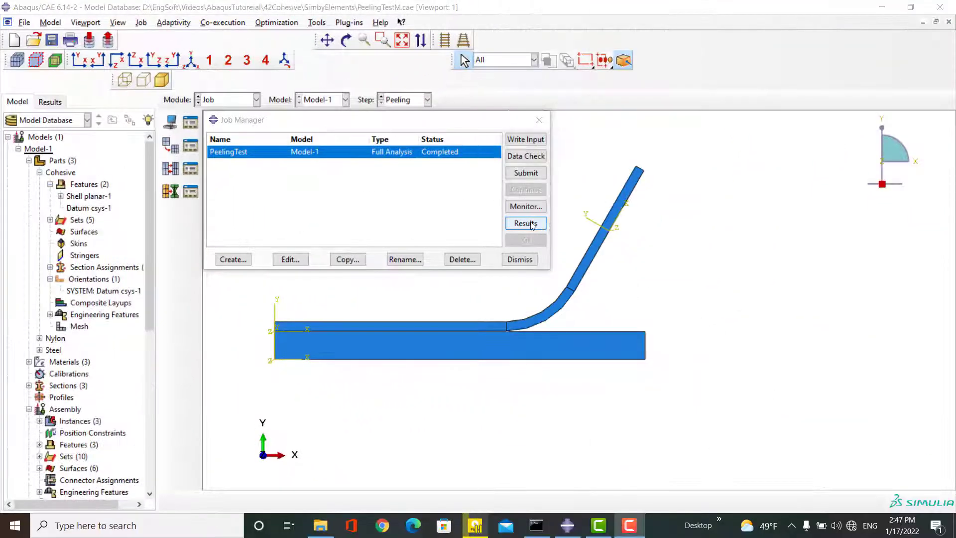
Open the PeelingTest results, plot Mises stress contours on the deformed shape and animate the time history to examine the peeling interface
{"action": "left_click", "coordinate": [526, 224]}
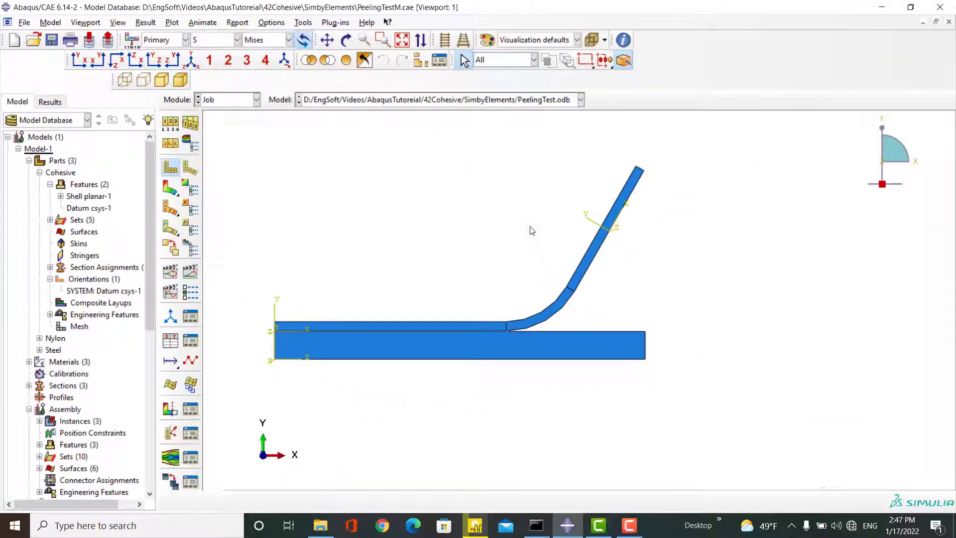
{"action": "left_click", "coordinate": [168, 191]}
{"action": "left_click", "coordinate": [188, 277]}
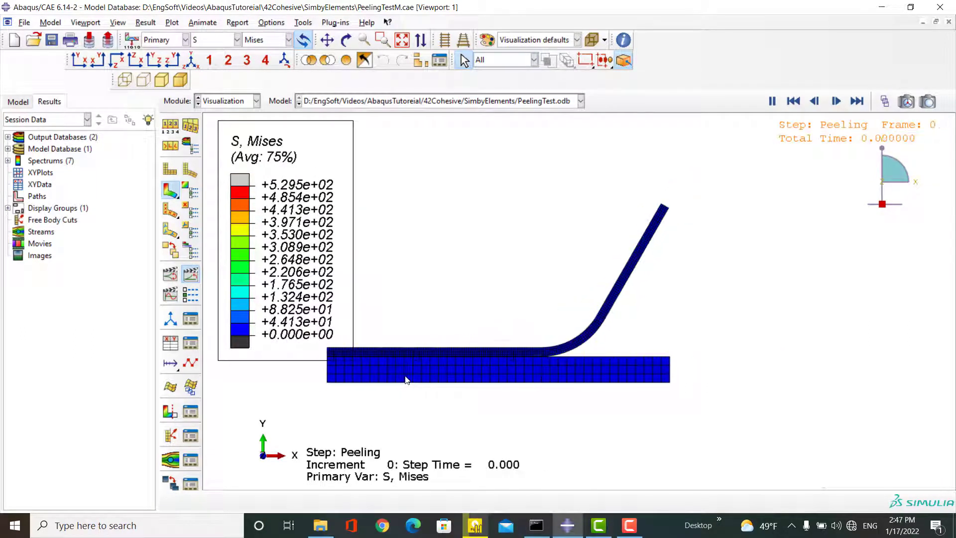
{"action": "scroll", "coordinate": [411, 374], "scroll_direction": "up", "scroll_amount": 5}
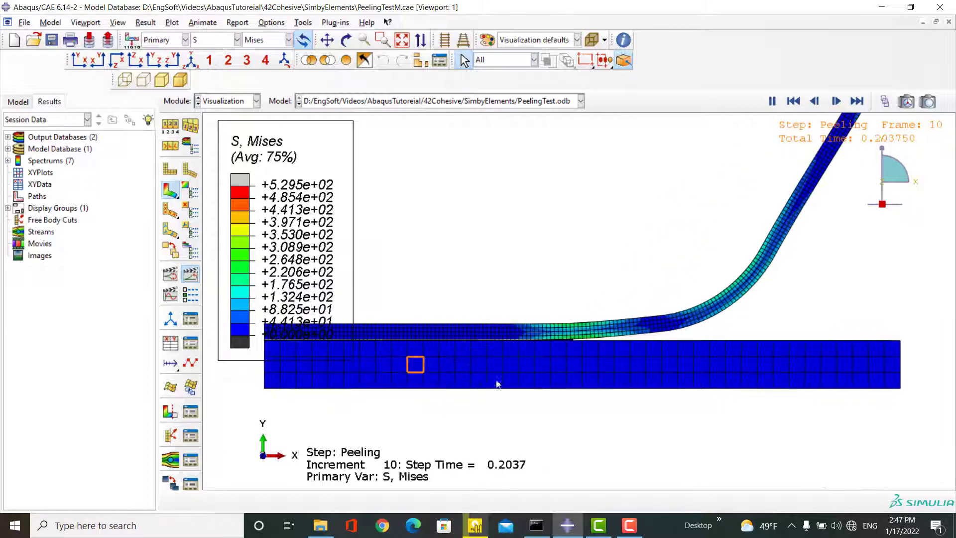